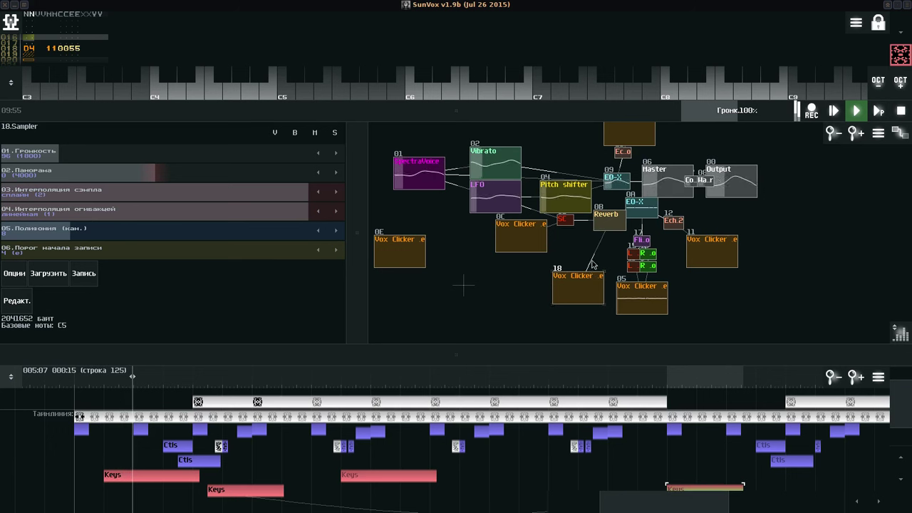
Open Sampler 18's multisample editor, show its sample waveform, and widen and reposition the editor window.
click(586, 288)
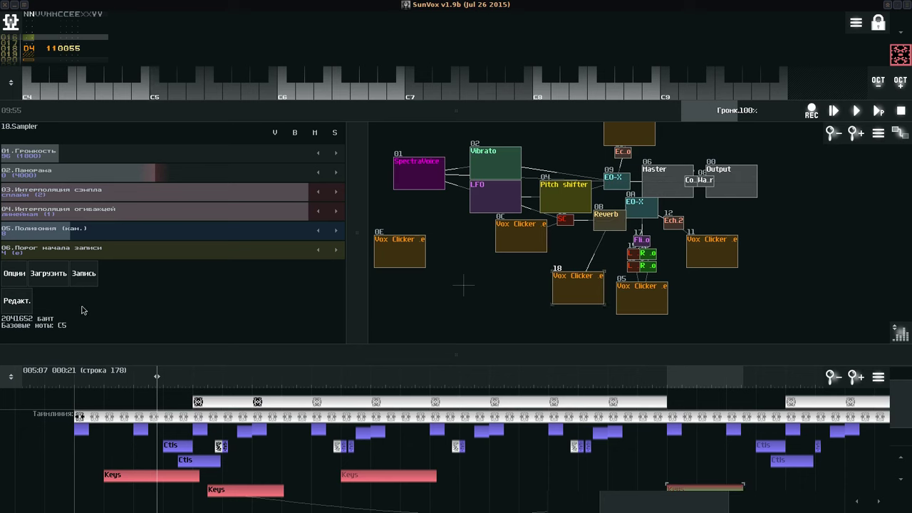
click(18, 301)
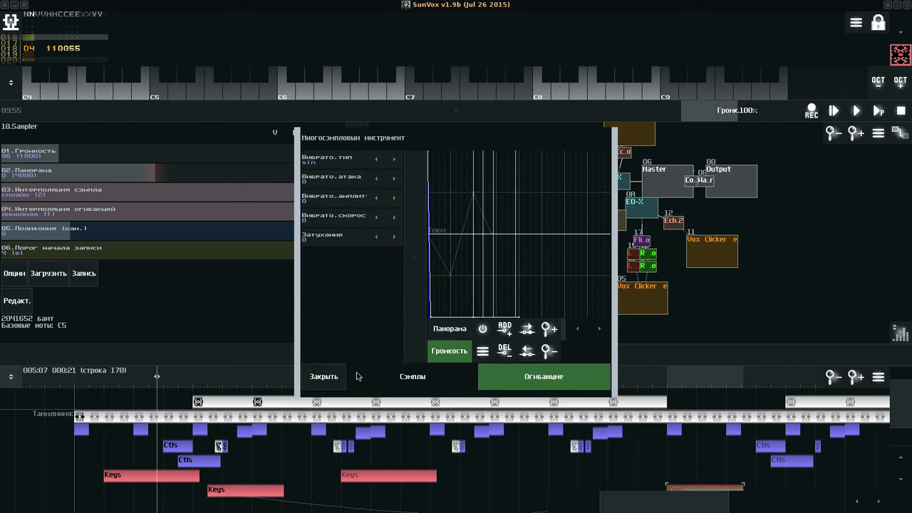
click(371, 384)
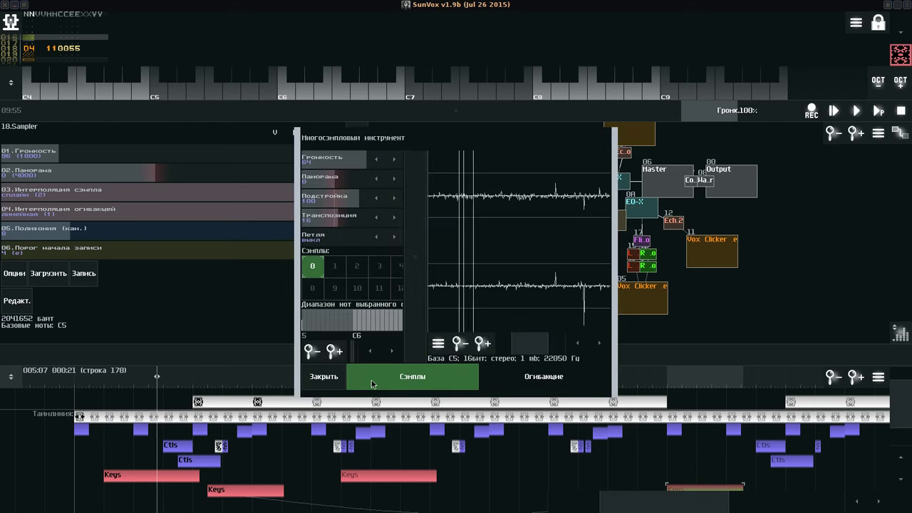
click(617, 335)
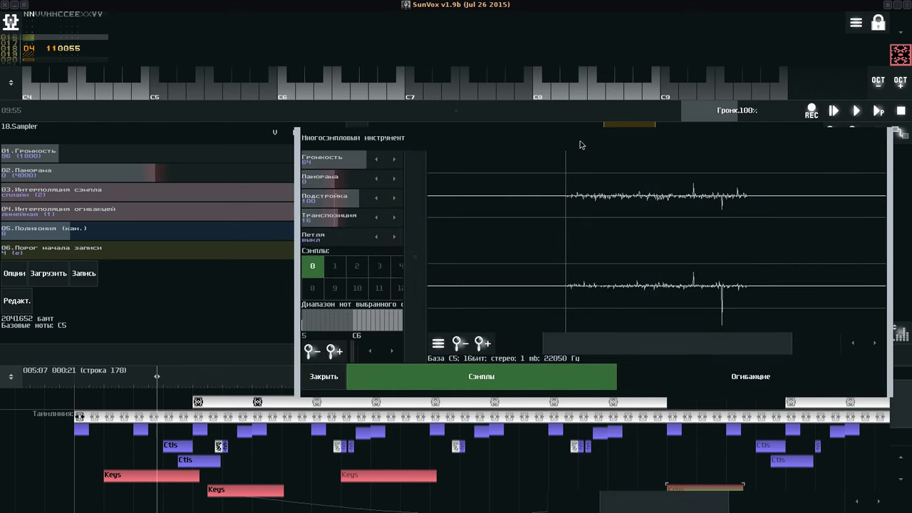
drag(581, 145, 402, 162)
Set a loop over a short range at the very beginning of the sample and tighten its end marker.
mouse_move(384, 200)
mouse_down()
mouse_move(413, 201)
mouse_move(388, 200)
mouse_up()
right_click(388, 199)
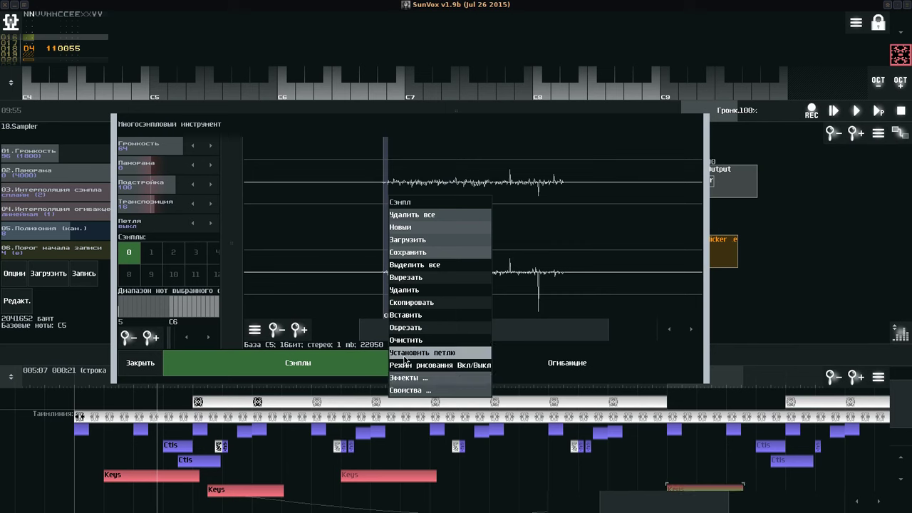
click(404, 353)
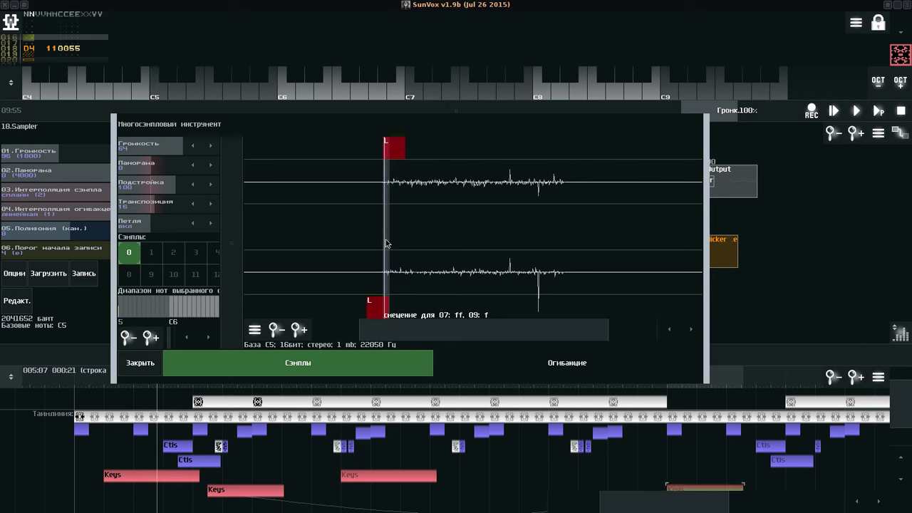
scroll(385, 244, up, 2)
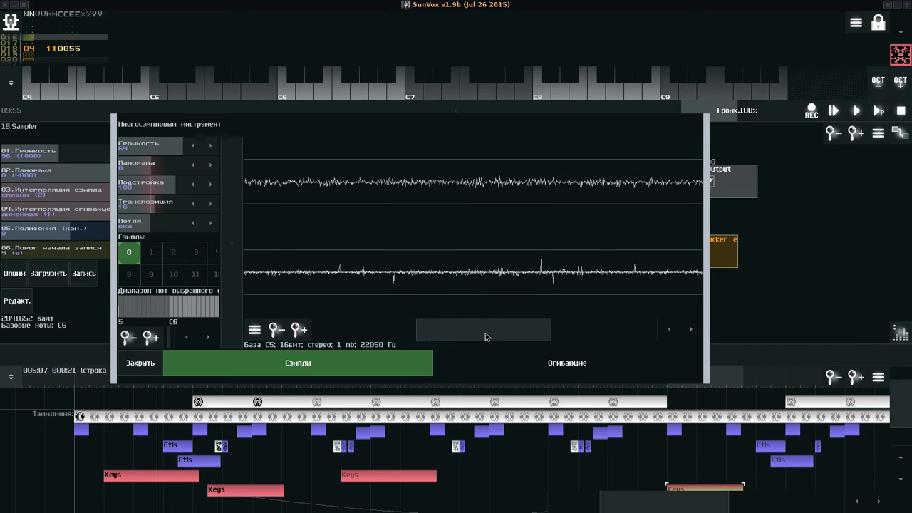
drag(485, 336, 380, 336)
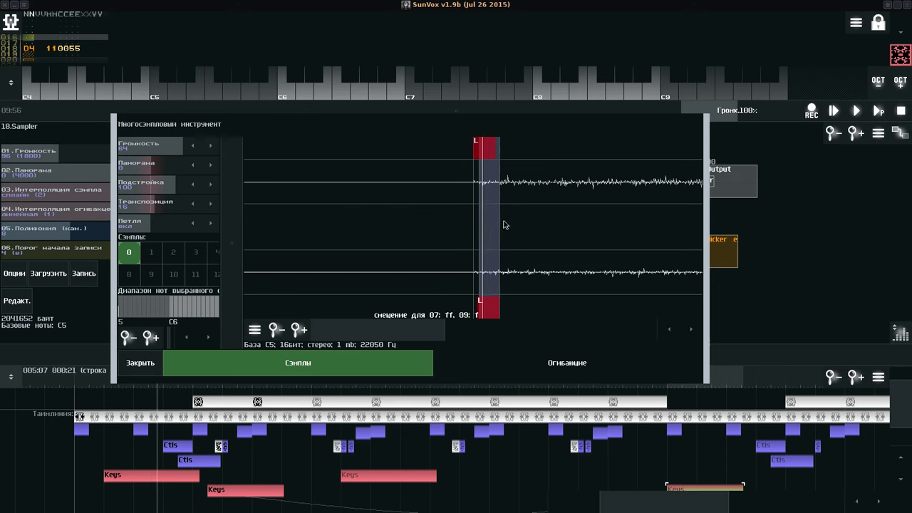
drag(501, 307, 470, 295)
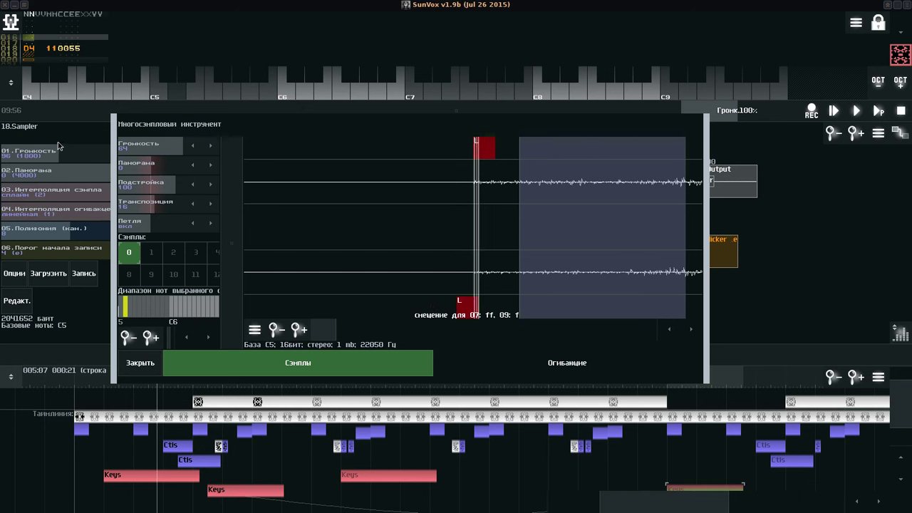
Set the sampler's volume to 206 and its panning to 18, moving the editor window clear of the controls.
drag(52, 153, 99, 154)
drag(222, 162, 360, 235)
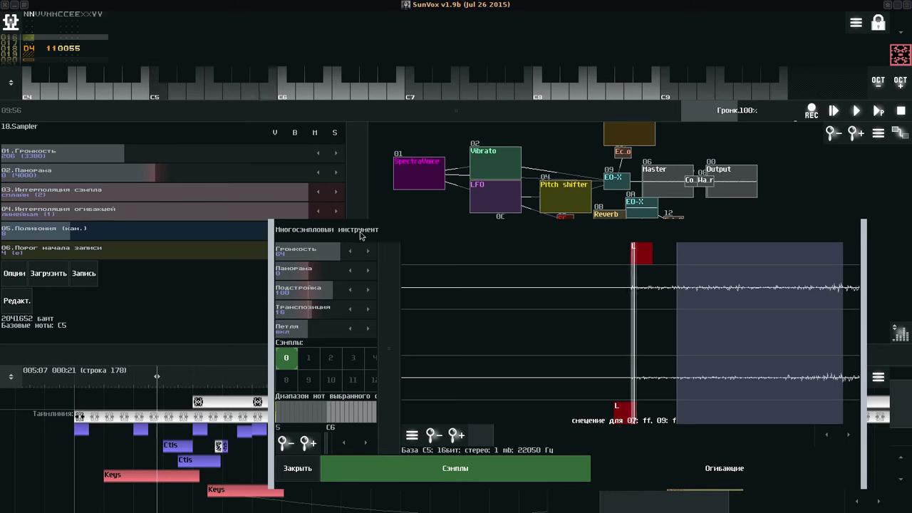
click(142, 175)
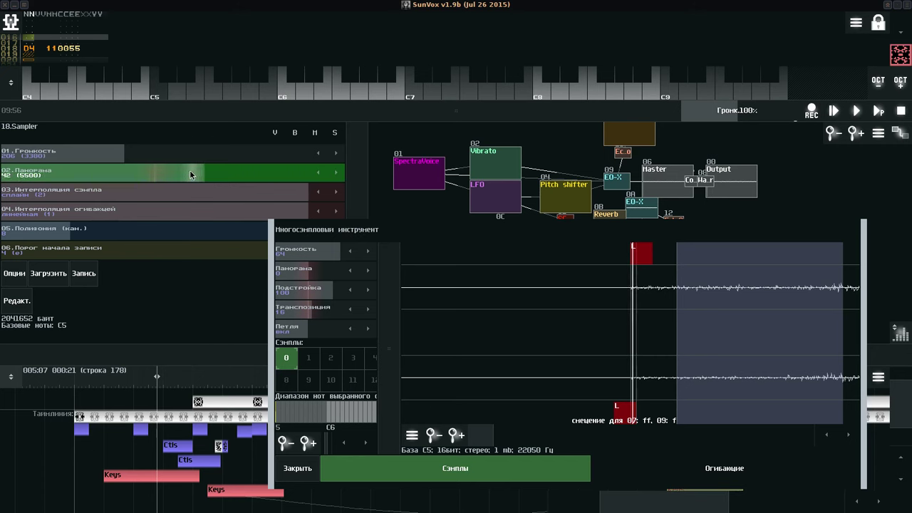
drag(190, 172, 166, 173)
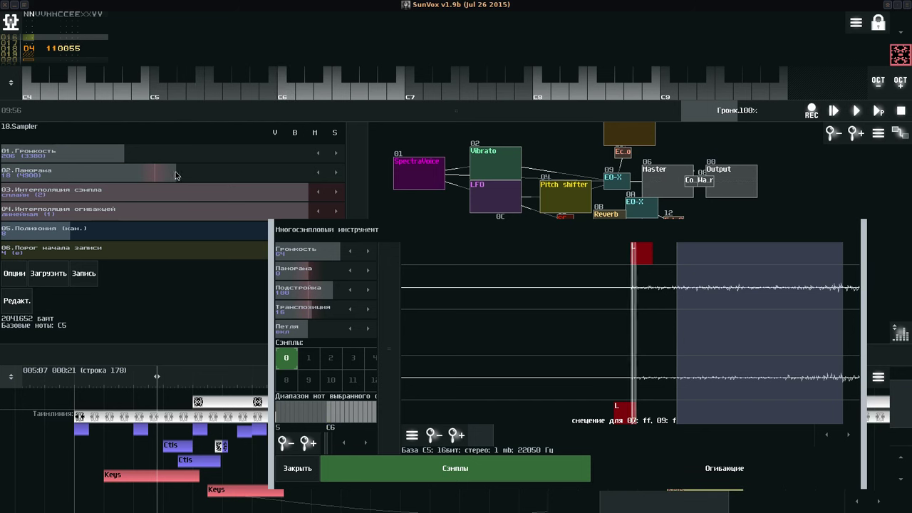
drag(322, 235, 215, 112)
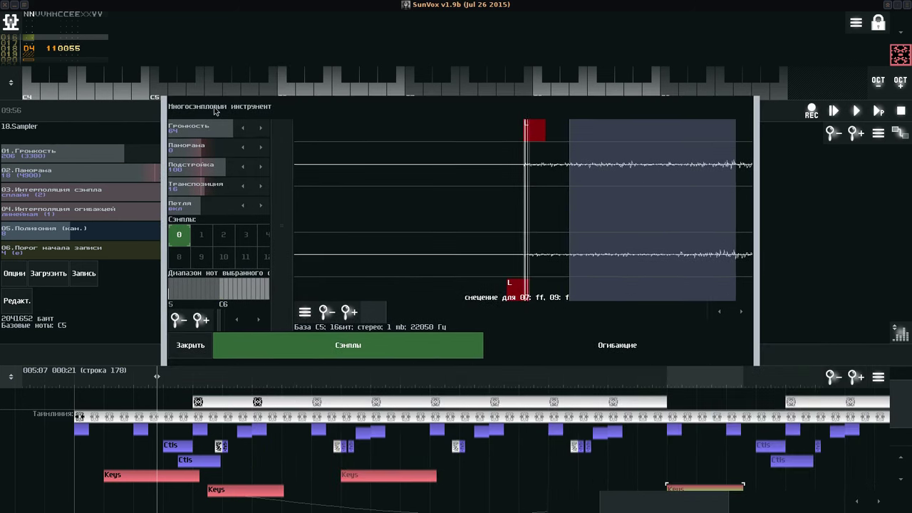
Play a white pattern from the timeline's upper row and reshape the sampler's volume envelope into a quick rise from zero, a low peak and slow decay.
click(503, 405)
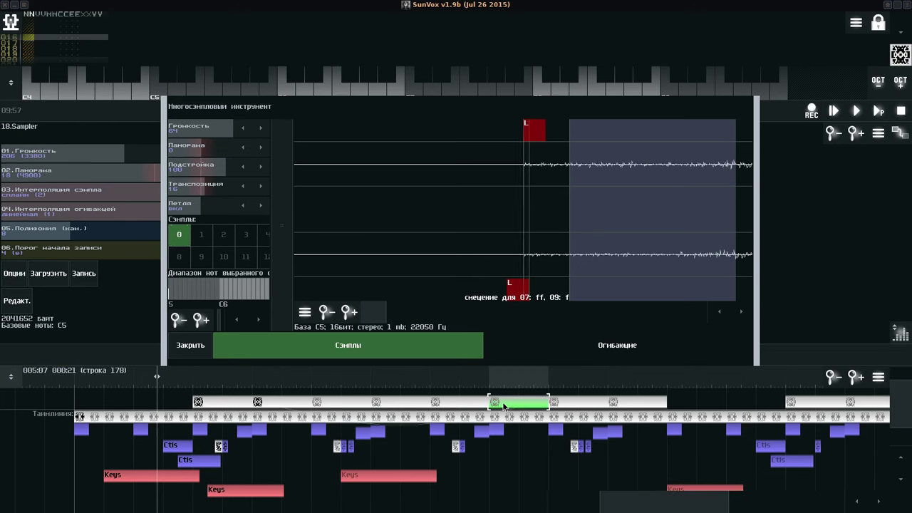
key(shift+Return)
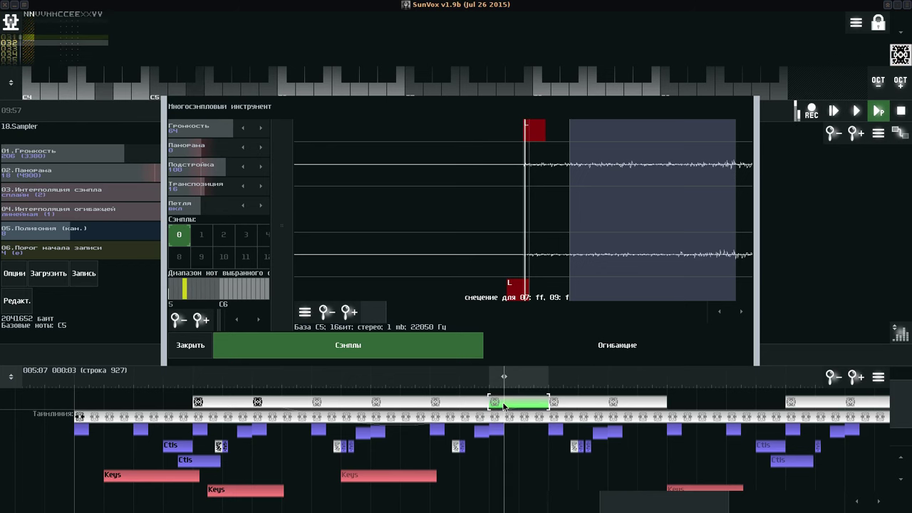
click(639, 346)
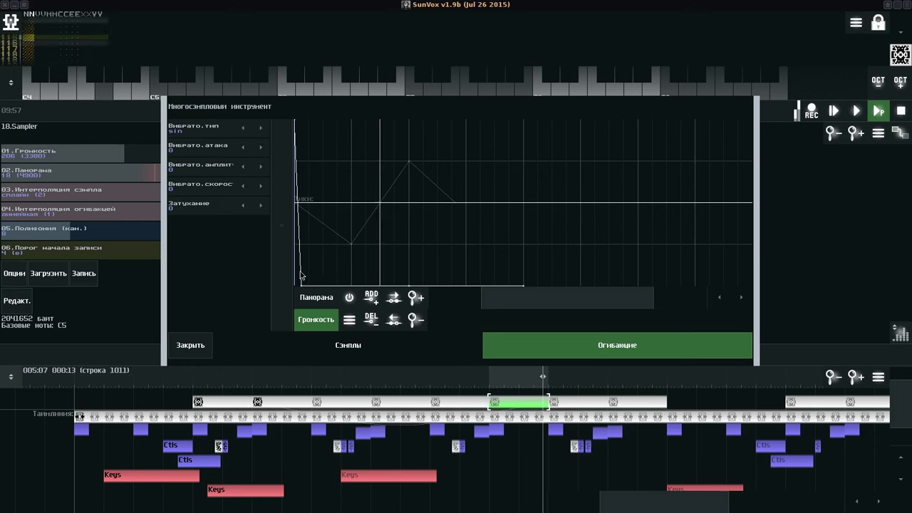
drag(300, 286, 306, 247)
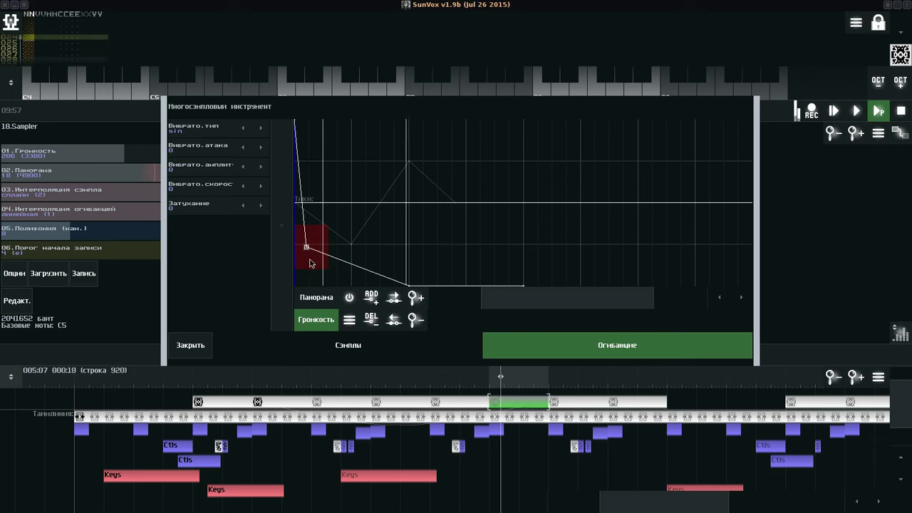
click(406, 283)
drag(405, 284, 409, 270)
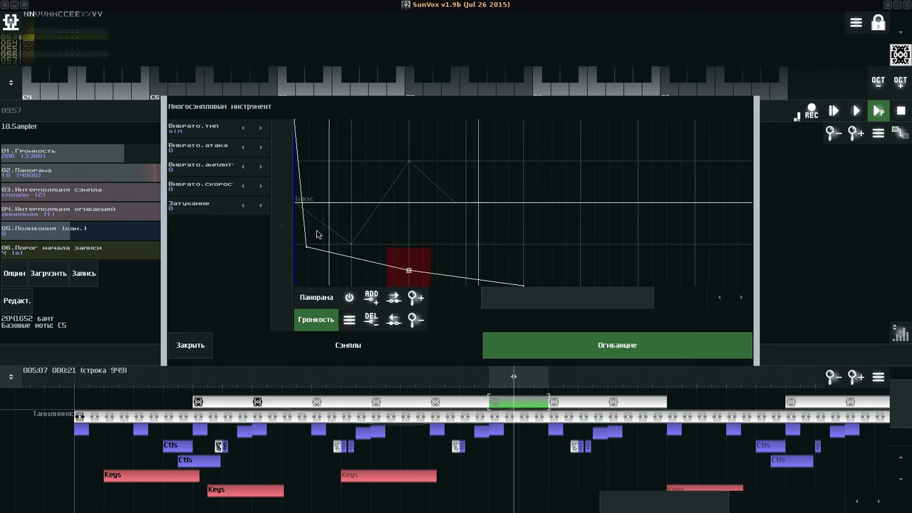
drag(292, 126, 292, 285)
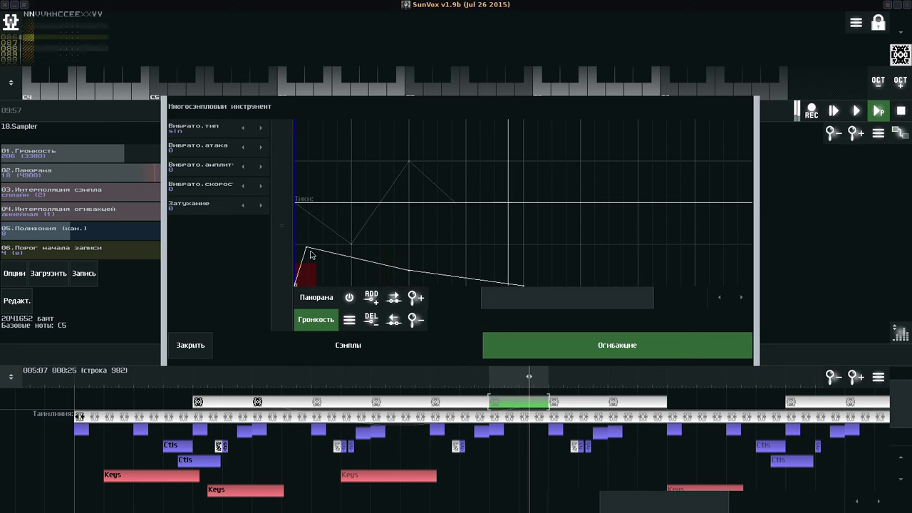
drag(308, 251, 309, 243)
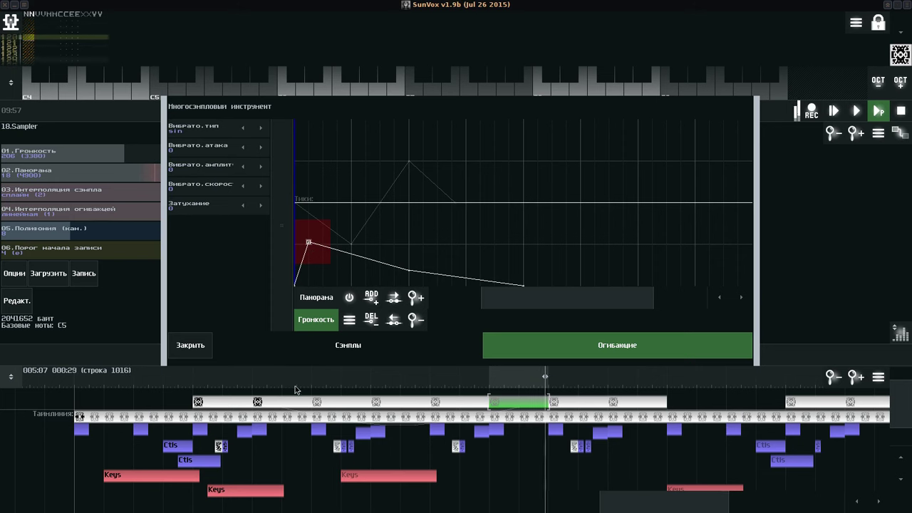
Turn off sustain for the volume envelope and raise its early peak to about three quarters of full height.
click(296, 285)
right_click(295, 285)
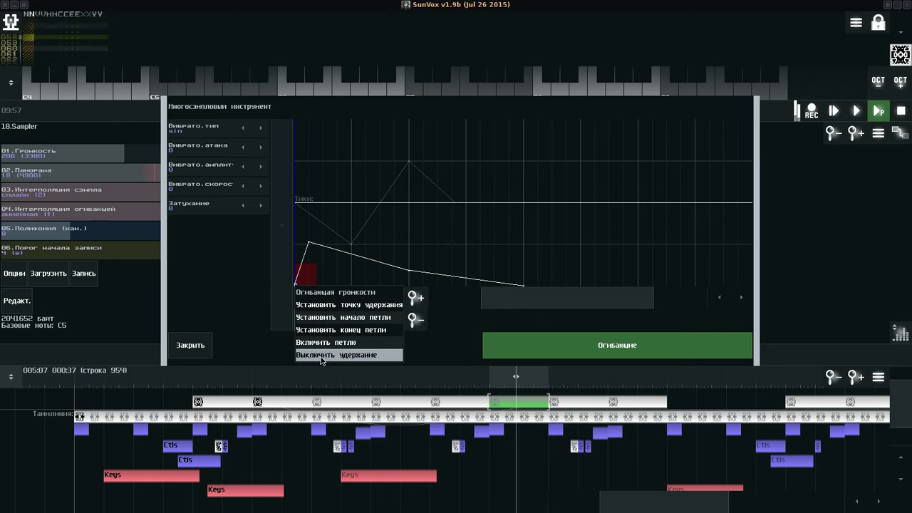
click(322, 355)
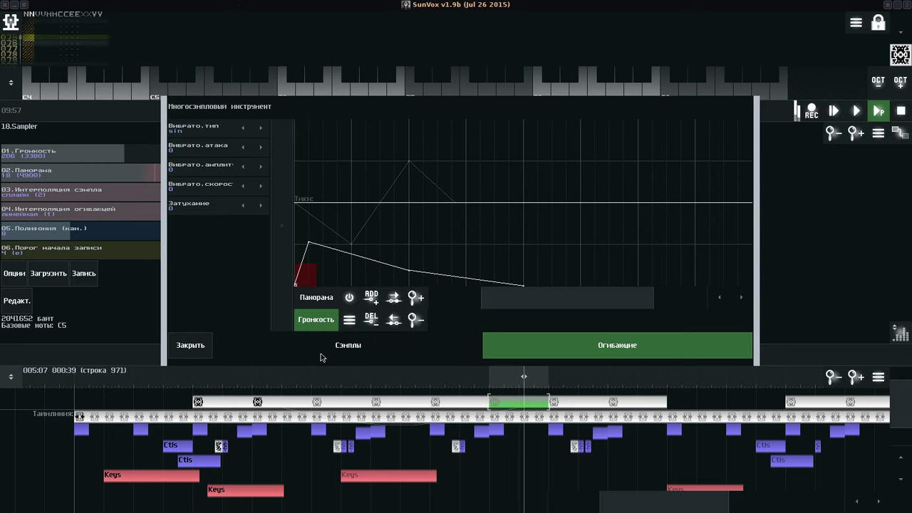
drag(310, 244, 308, 167)
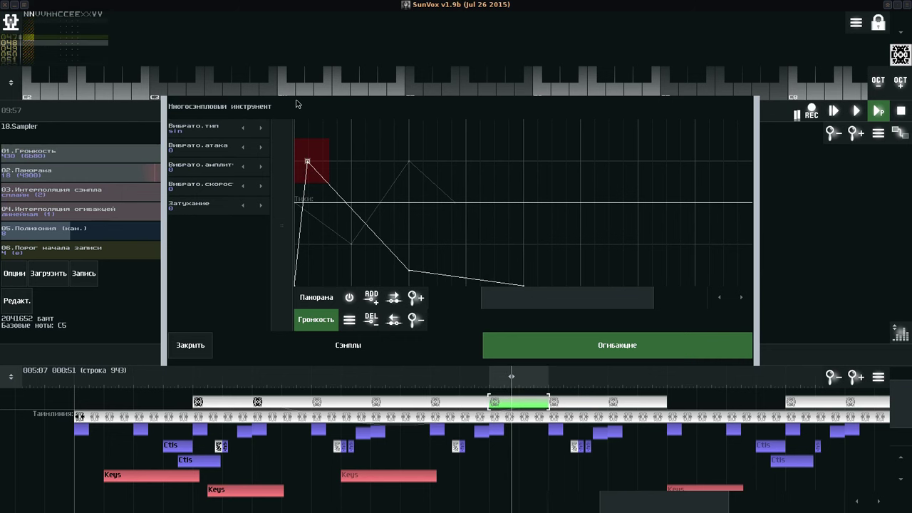
drag(271, 127, 430, 58)
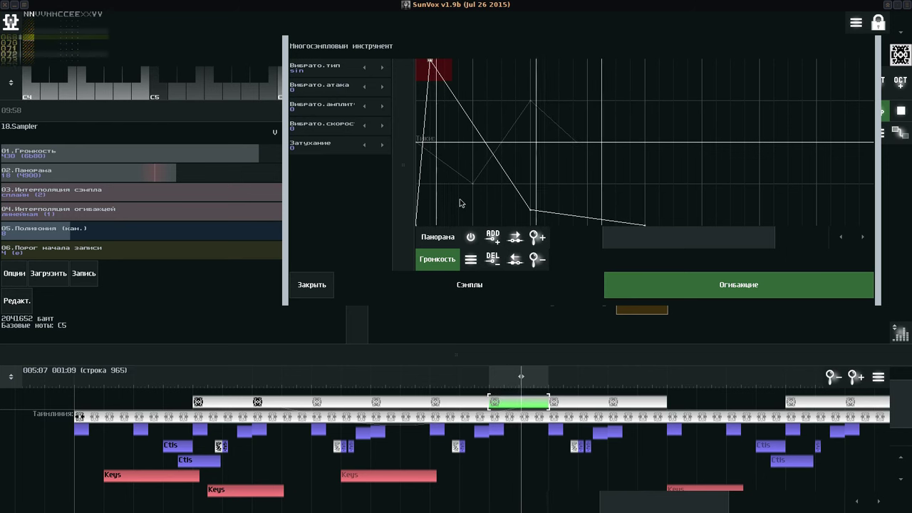
Set the sample's loop mode to ping-pong and shift its loop start and end markers further into the waveform.
click(456, 289)
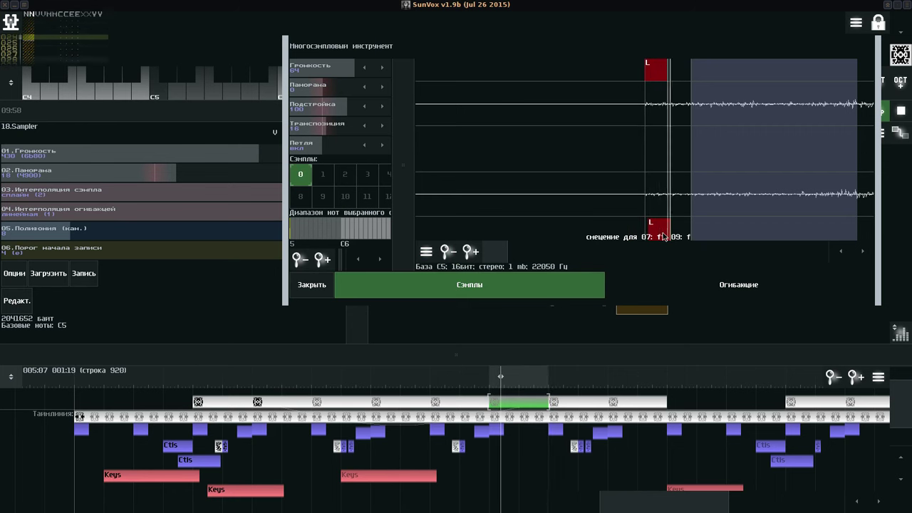
drag(294, 145, 364, 151)
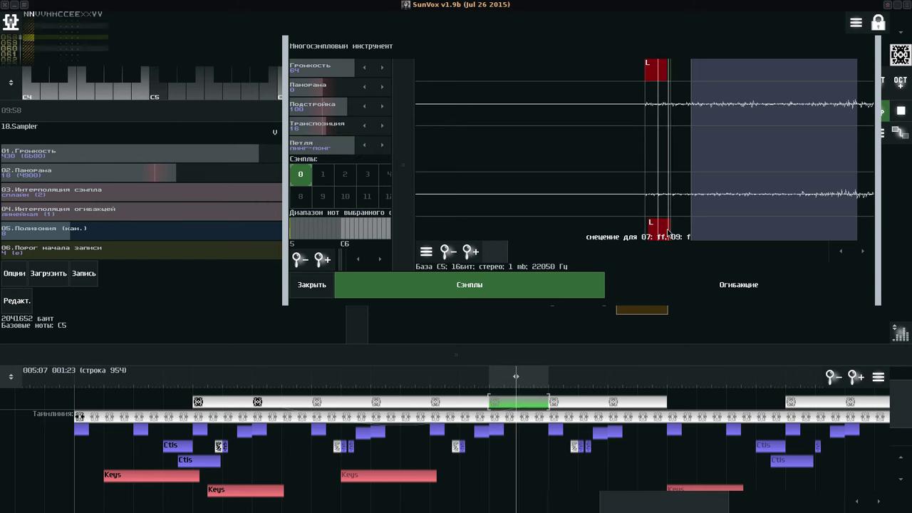
drag(669, 234, 655, 232)
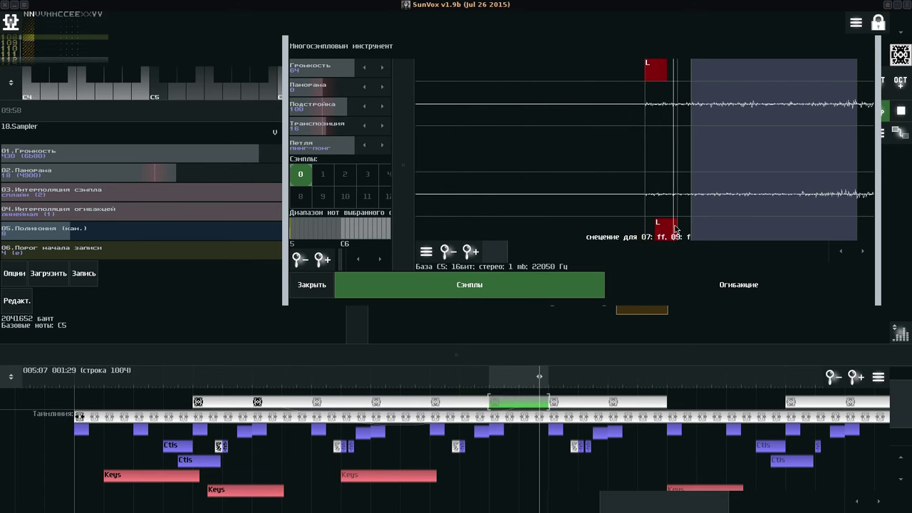
drag(660, 75, 660, 73)
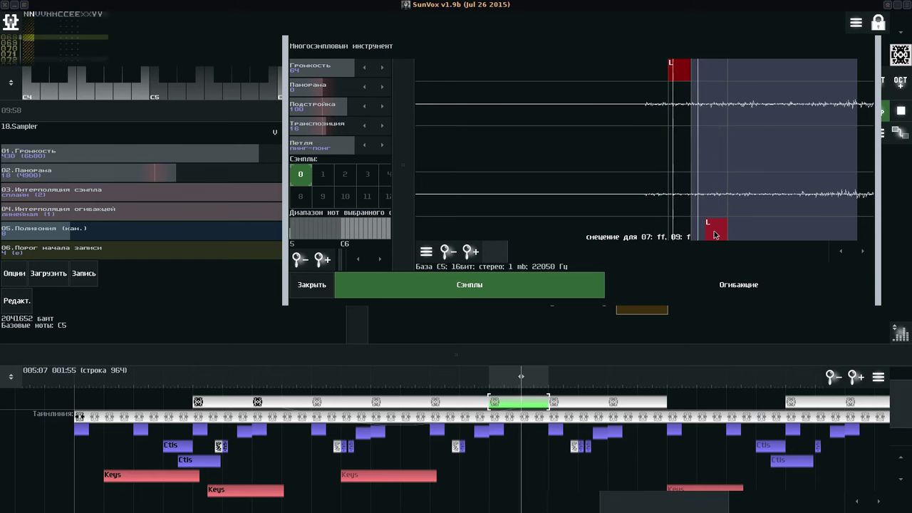
drag(714, 231, 782, 225)
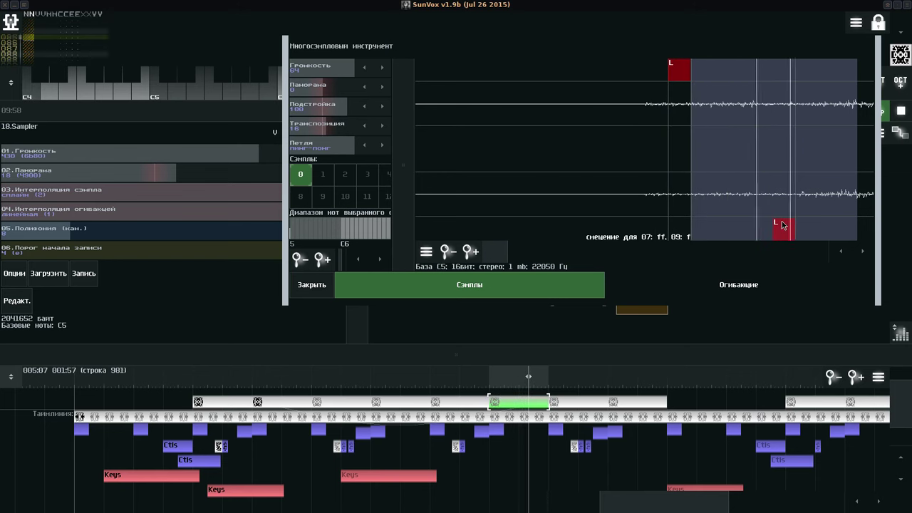
mouse_move(679, 80)
mouse_down()
mouse_move(770, 78)
mouse_move(702, 71)
mouse_up()
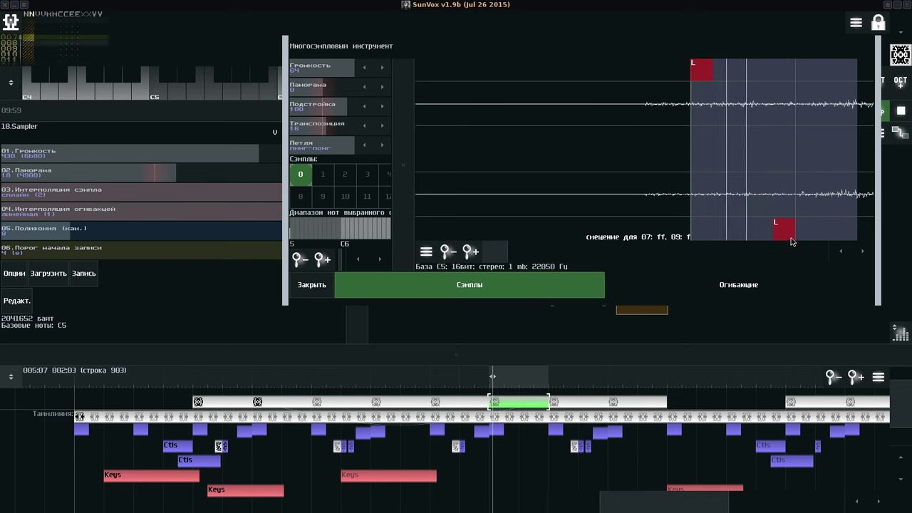
mouse_move(782, 235)
mouse_down()
mouse_move(722, 221)
mouse_move(734, 222)
mouse_up()
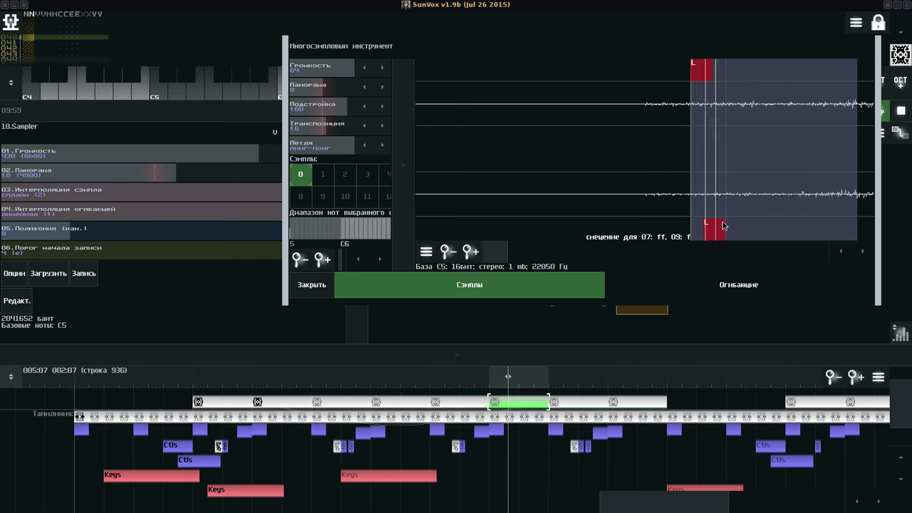
Delete the rest of the sample after the loop and set the sampler's panning to 62.
click(788, 188)
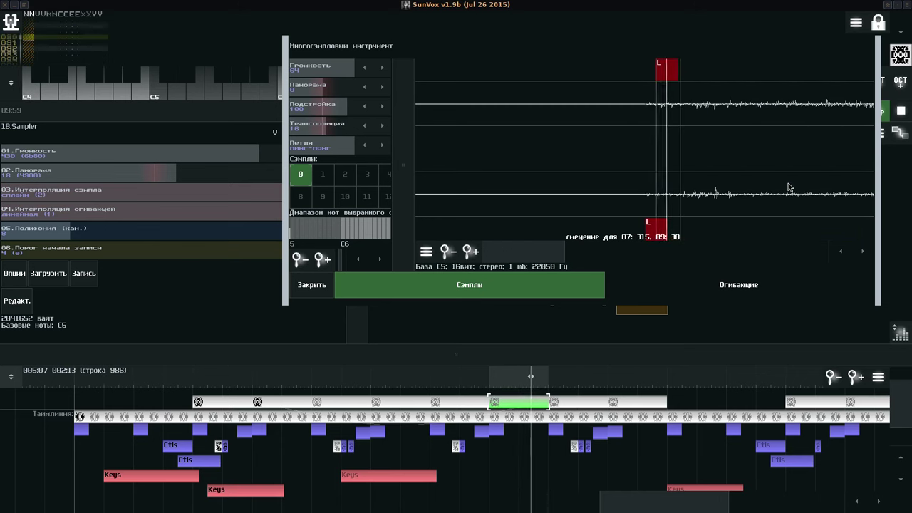
scroll(479, 161, down, 2)
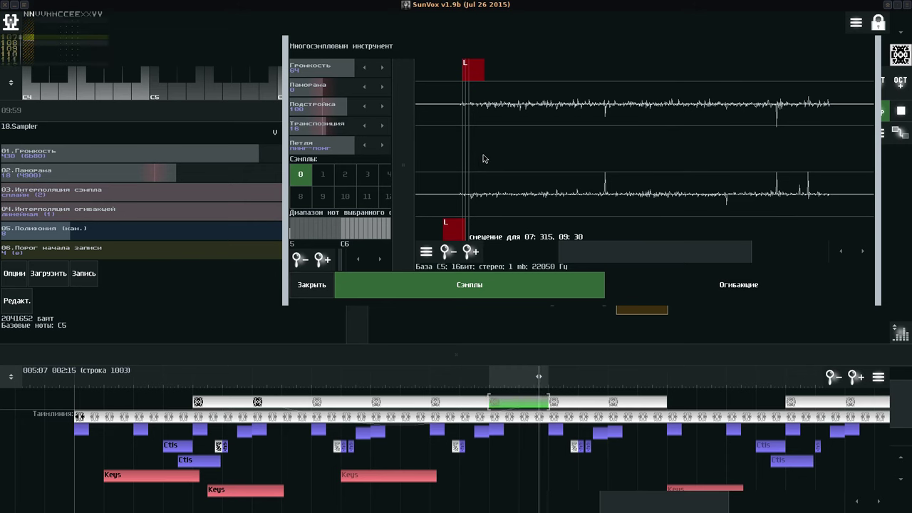
mouse_move(483, 158)
mouse_down()
mouse_move(828, 169)
mouse_move(882, 186)
mouse_up()
key(Delete)
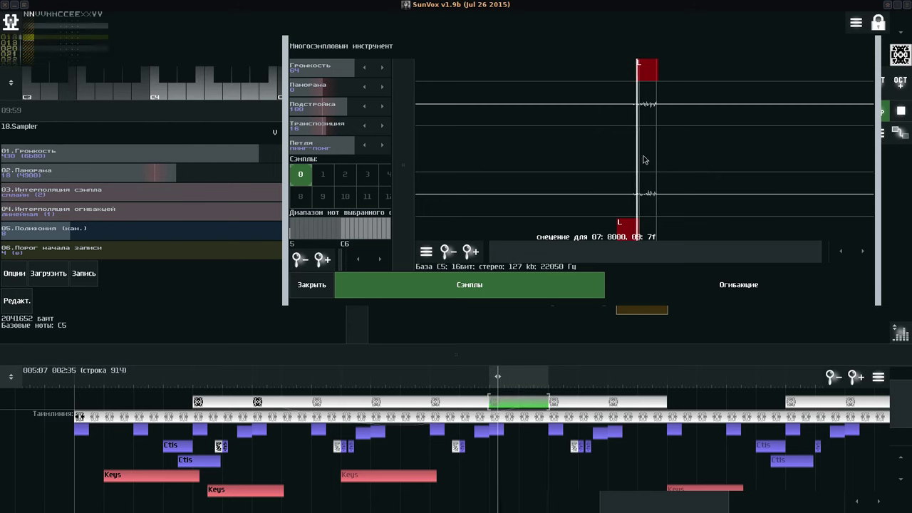
drag(172, 177, 212, 167)
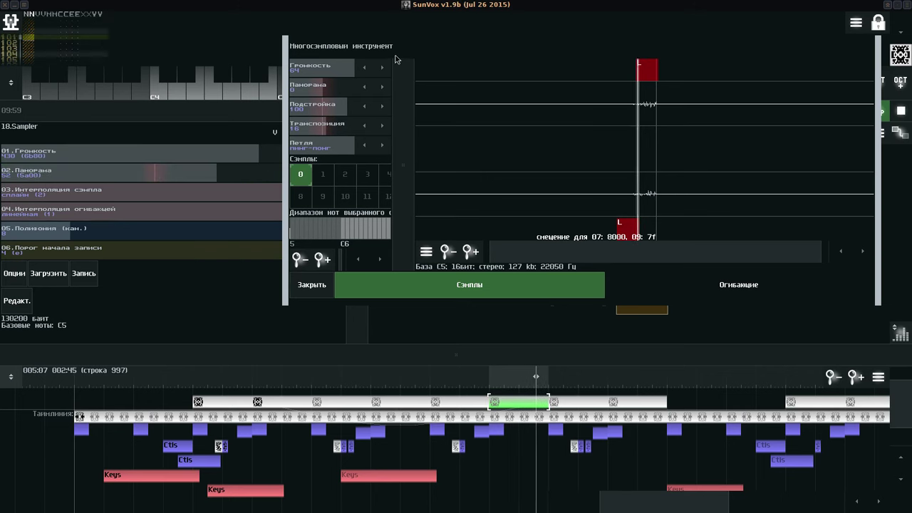
Try a panning of 42 for sample 0 and return the sampler module's own panning to 0.
drag(396, 60, 201, 57)
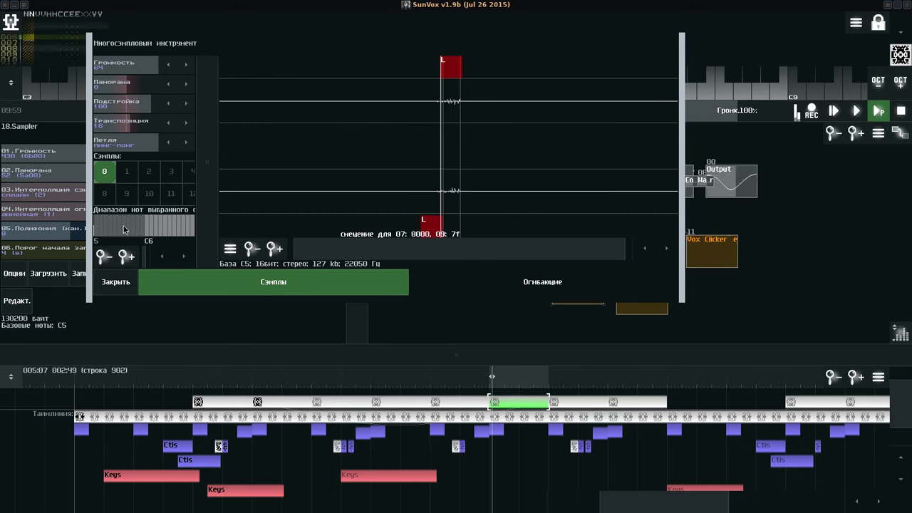
drag(136, 85, 282, 47)
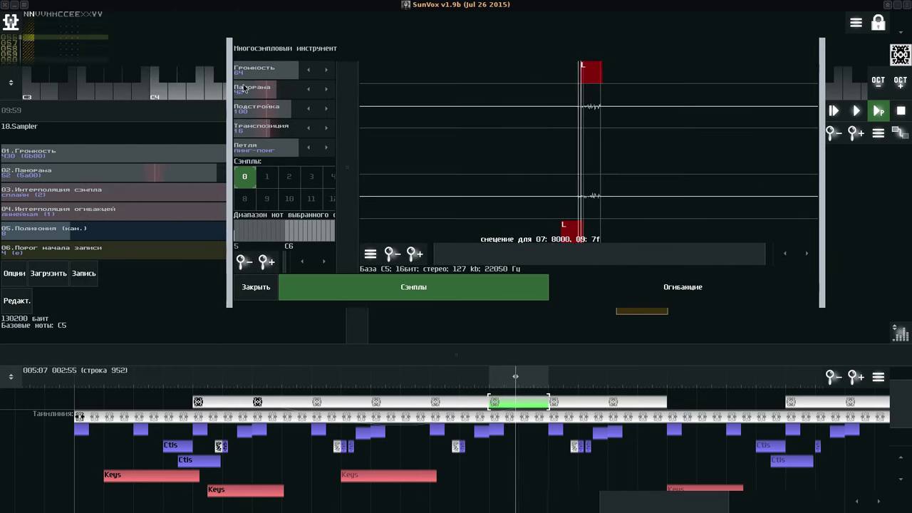
drag(195, 177, 136, 169)
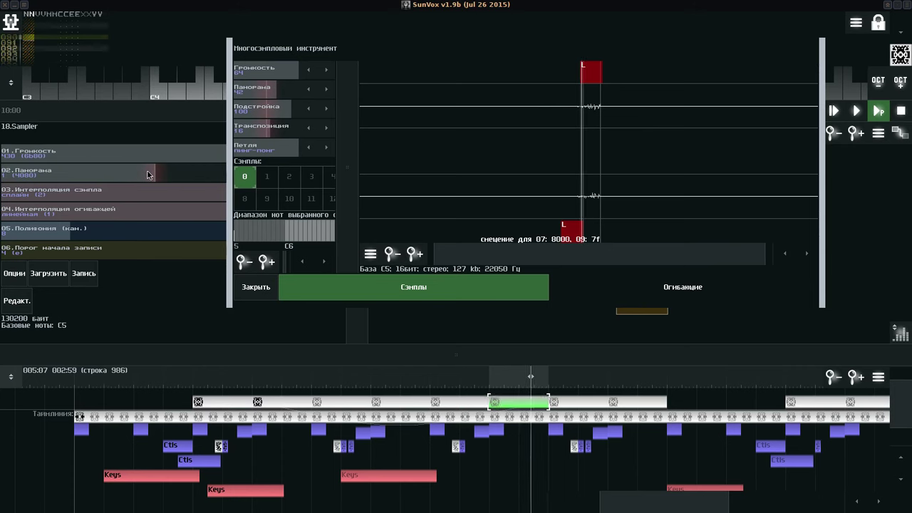
right_click(148, 174)
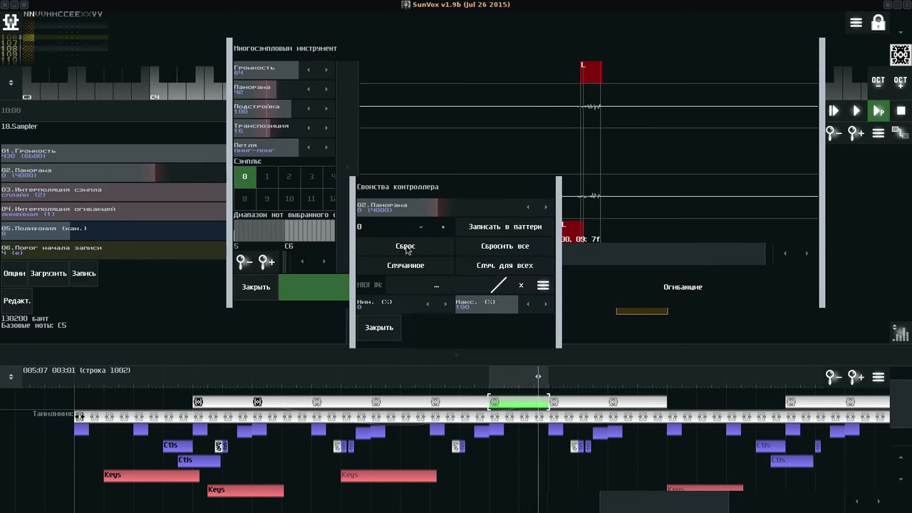
click(379, 327)
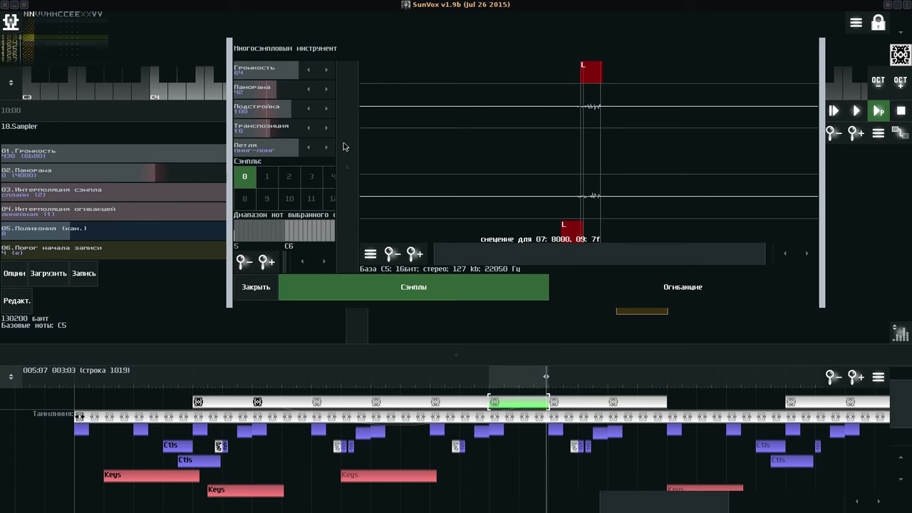
Set sample 0's panning to 0 and close the sample editor.
mouse_move(275, 91)
mouse_down()
mouse_move(284, 84)
mouse_move(256, 89)
mouse_move(283, 92)
mouse_move(269, 90)
mouse_up()
double_click(274, 89)
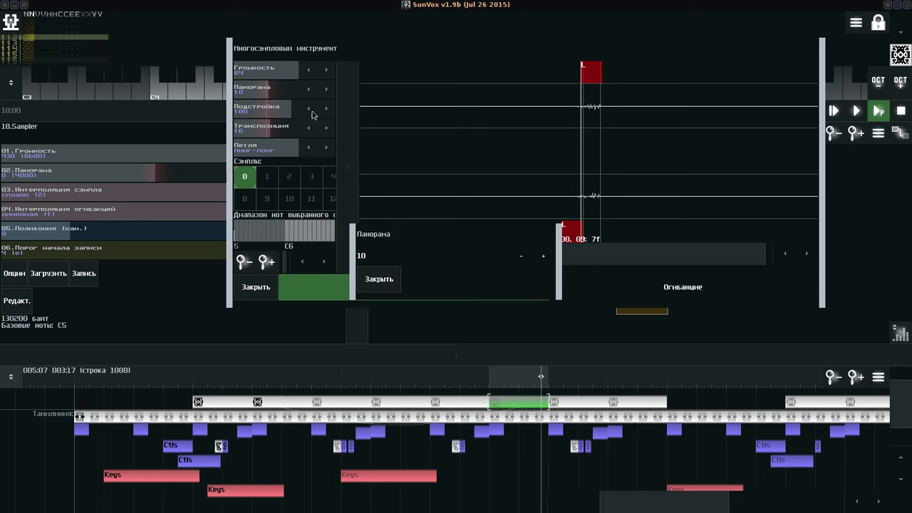
click(392, 258)
key(BackSpace)
key(BackSpace)
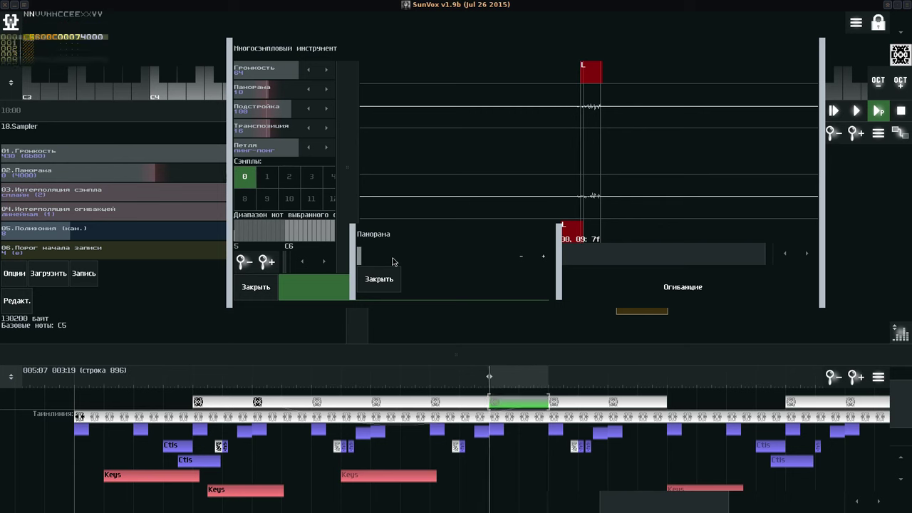
text(0)
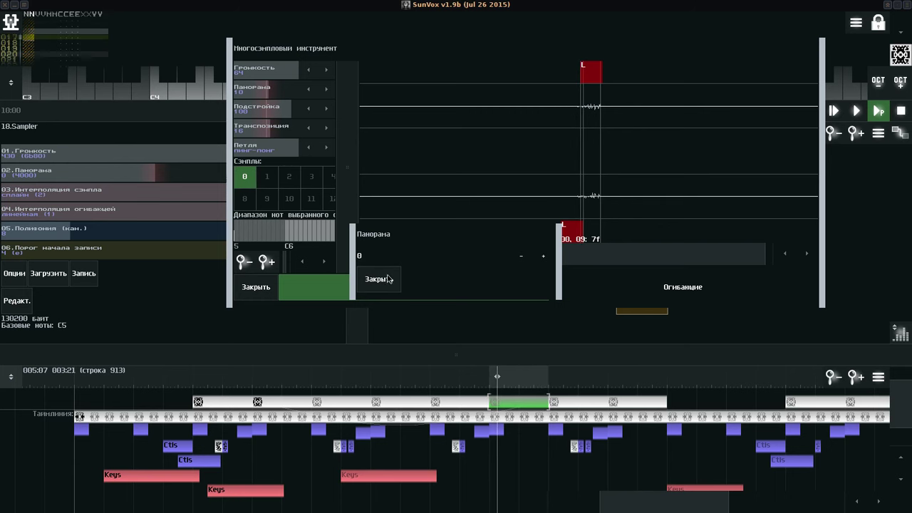
click(389, 279)
click(256, 287)
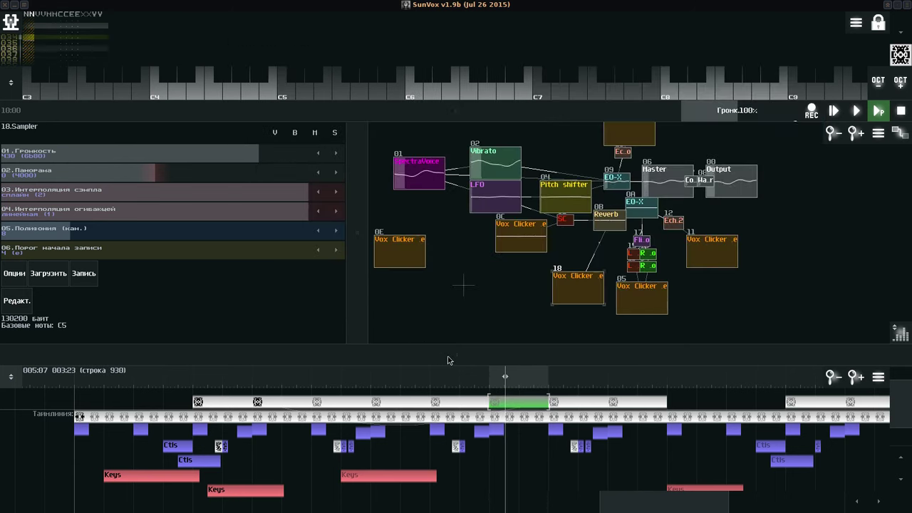
Shift the edited Vox Clicker sampler slightly away from Reverb and rename it Pulse Noizzze.
drag(567, 302, 547, 311)
double_click(550, 298)
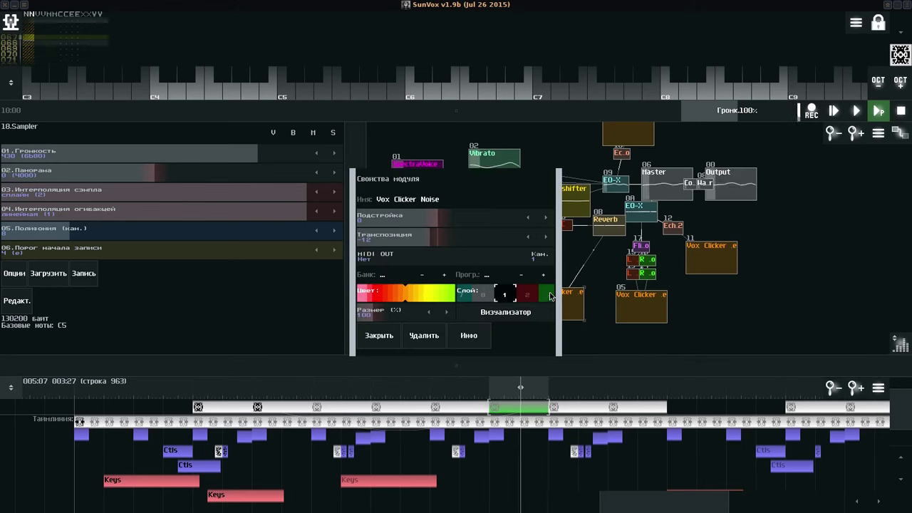
key(BackSpace)
key(BackSpace)
key(BackSpace)
key(BackSpace)
key(BackSpace)
key(BackSpace)
key(BackSpace)
key(BackSpace)
key(BackSpace)
key(BackSpace)
key(BackSpace)
key(BackSpace)
key(BackSpace)
key(BackSpace)
key(BackSpace)
key(BackSpace)
key(BackSpace)
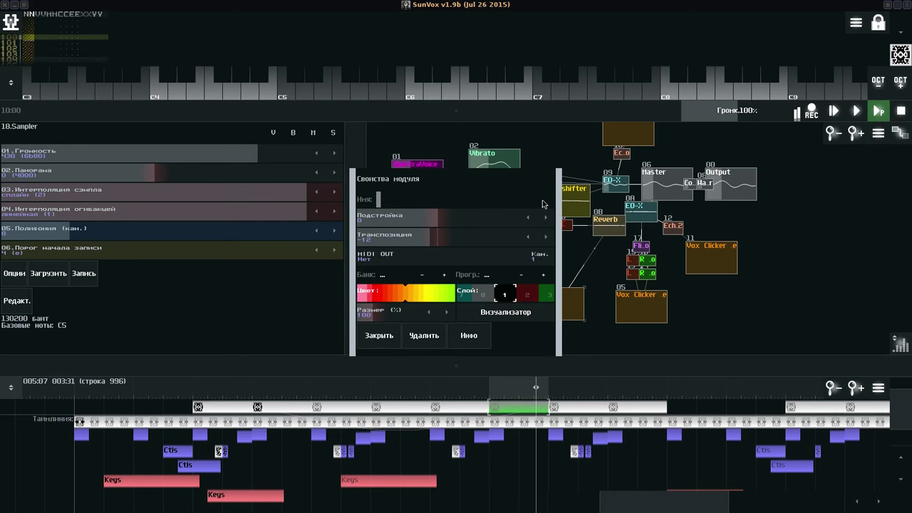
text(Pulse Noizzze)
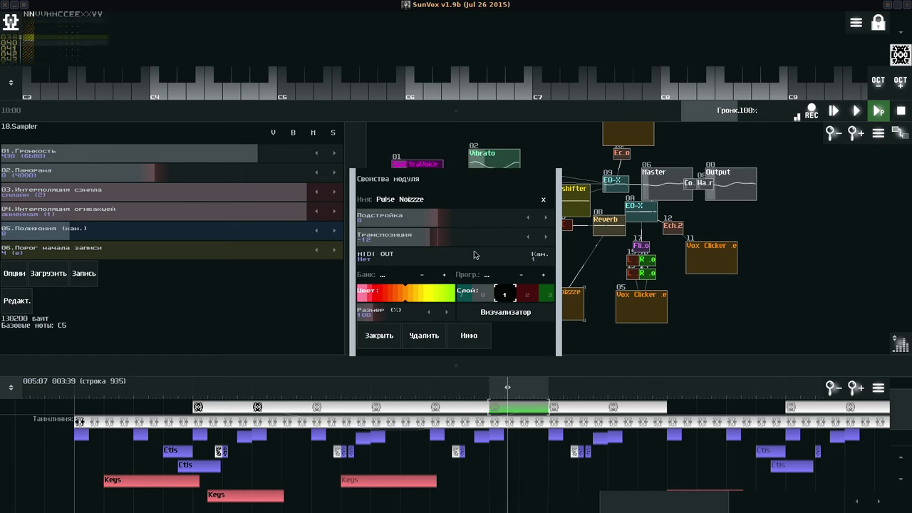
click(368, 335)
Add a Delay module and position it between Pulse Noizzze and Reverb.
double_click(560, 273)
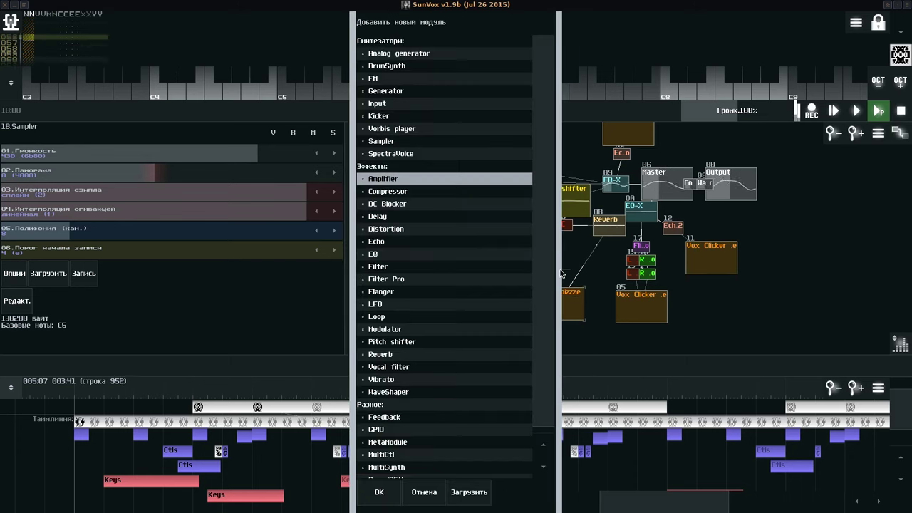
double_click(376, 216)
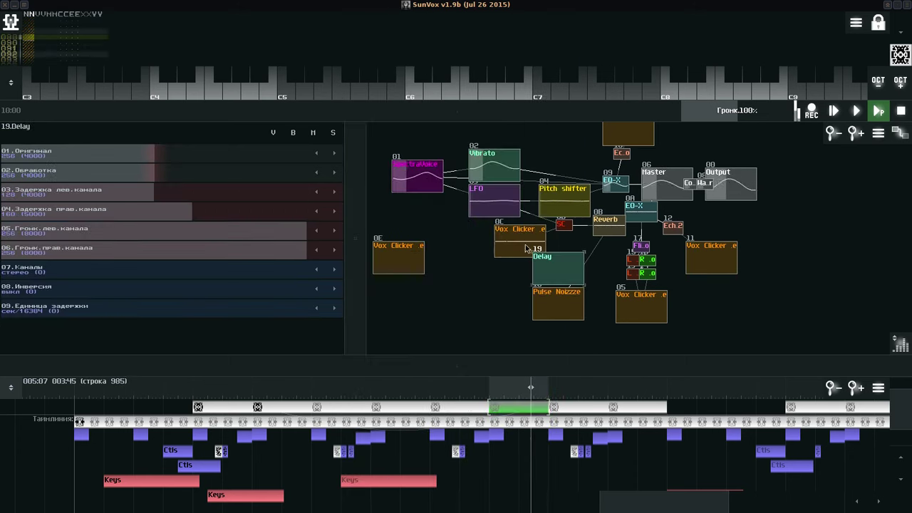
drag(545, 308, 533, 325)
drag(550, 282, 570, 292)
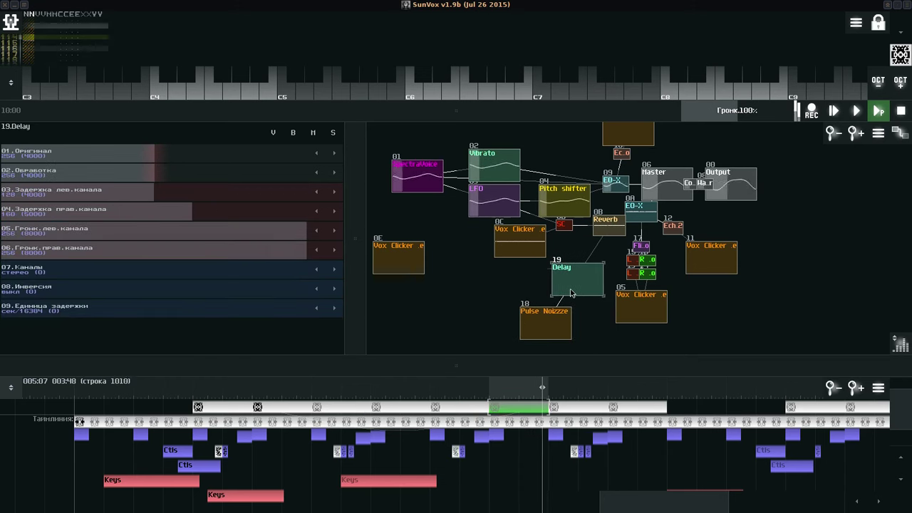
Reroute Pulse Noizzze through the Delay into Reverb, removing its direct link to Reverb.
click(548, 327)
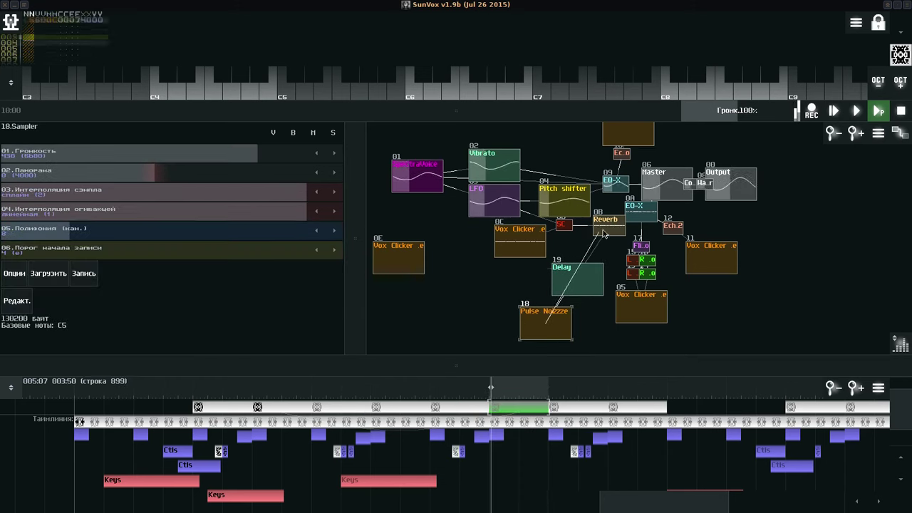
click(571, 287)
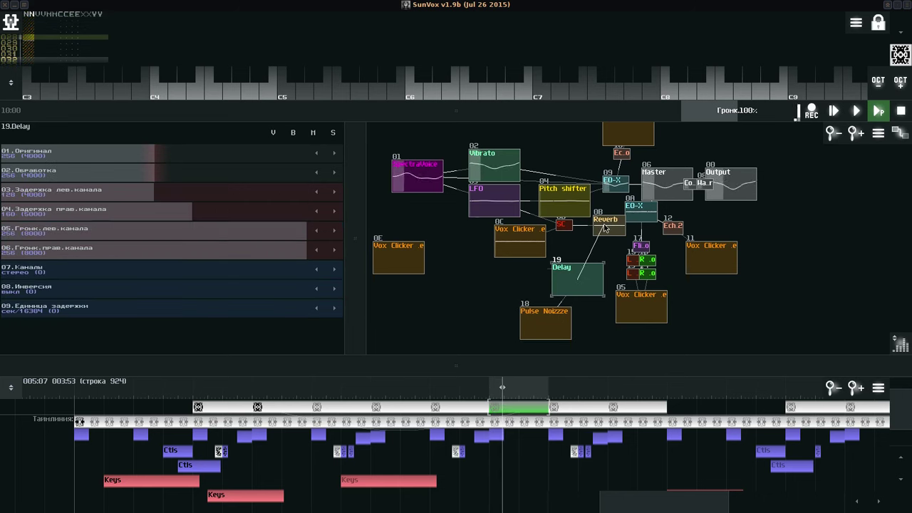
click(600, 228)
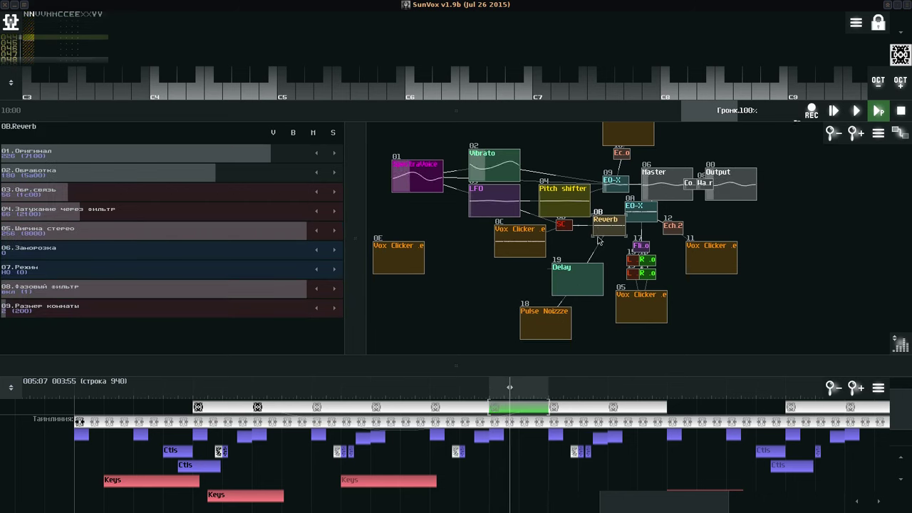
Set the Delay's left channel volume to 94.
click(557, 319)
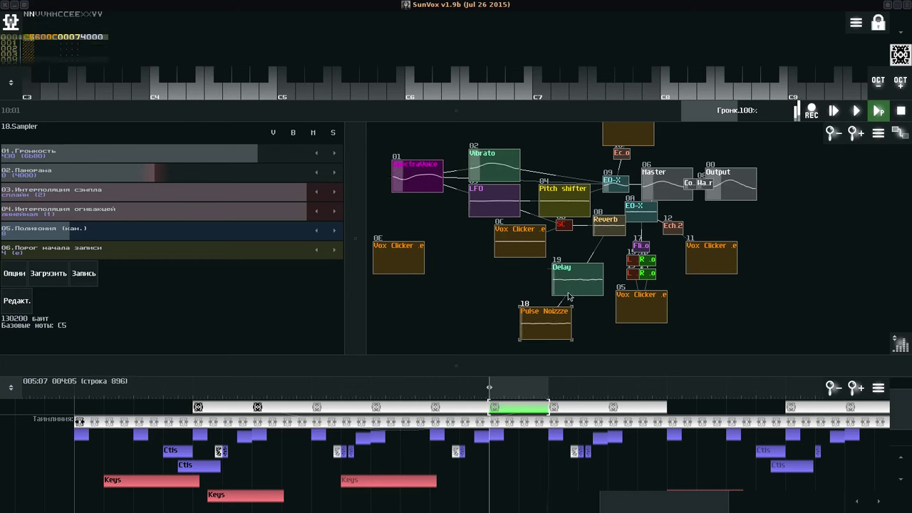
click(571, 288)
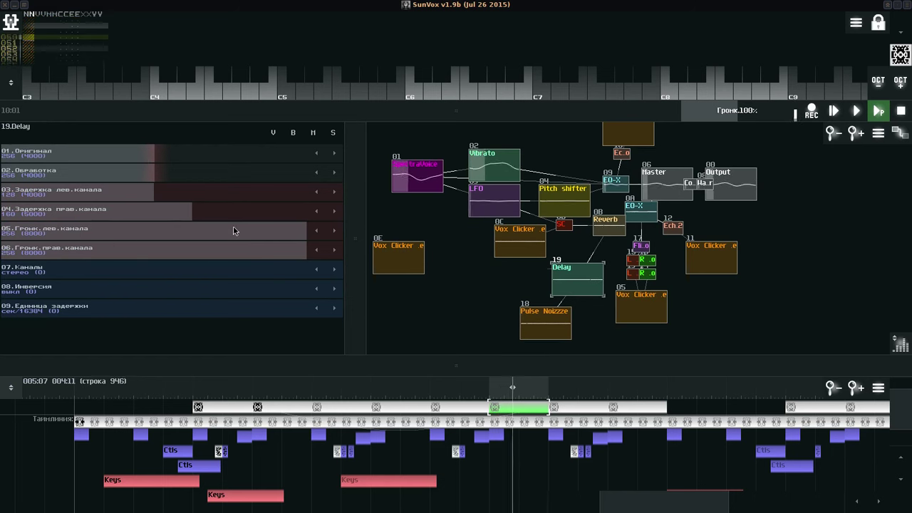
drag(233, 230, 44, 237)
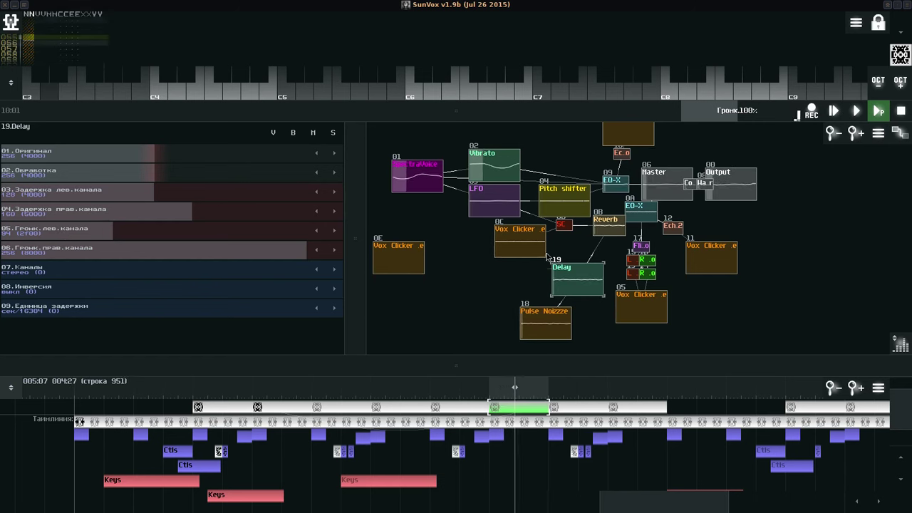
Move the Pulse Noizzze and Delay modules further down from the others to free space above the Delay.
drag(539, 324, 514, 332)
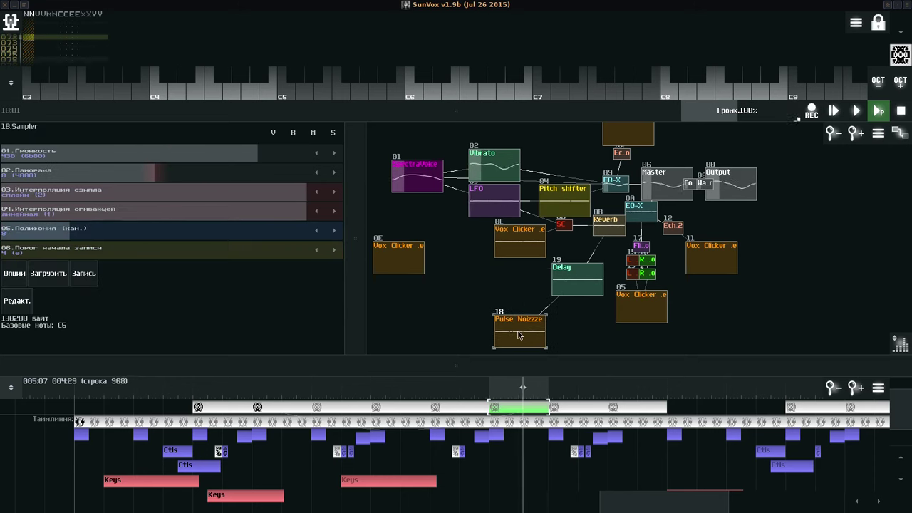
drag(573, 313, 560, 275)
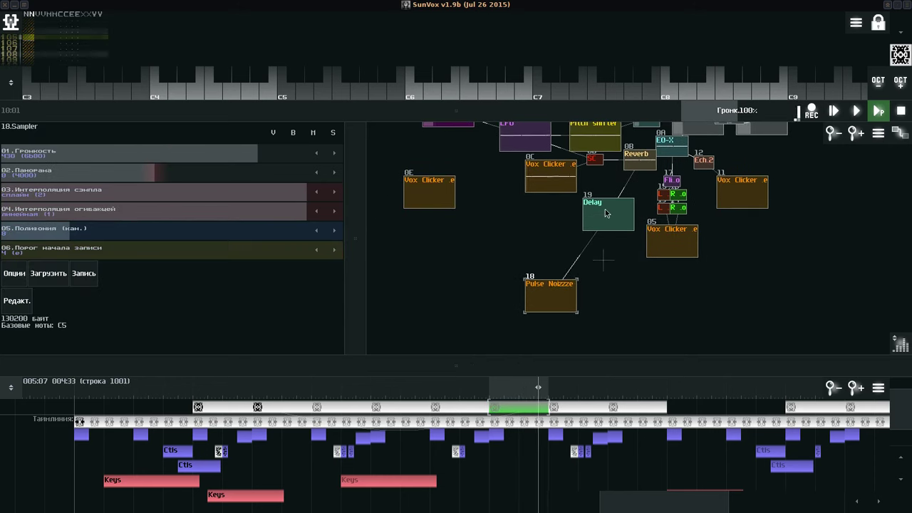
drag(598, 220, 560, 267)
drag(560, 298, 540, 311)
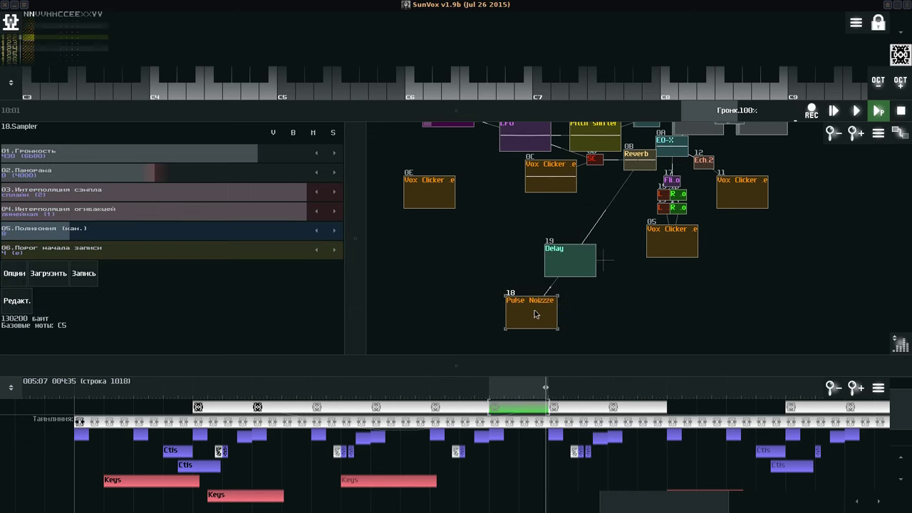
Rename the Delay module as Stereo.
double_click(560, 253)
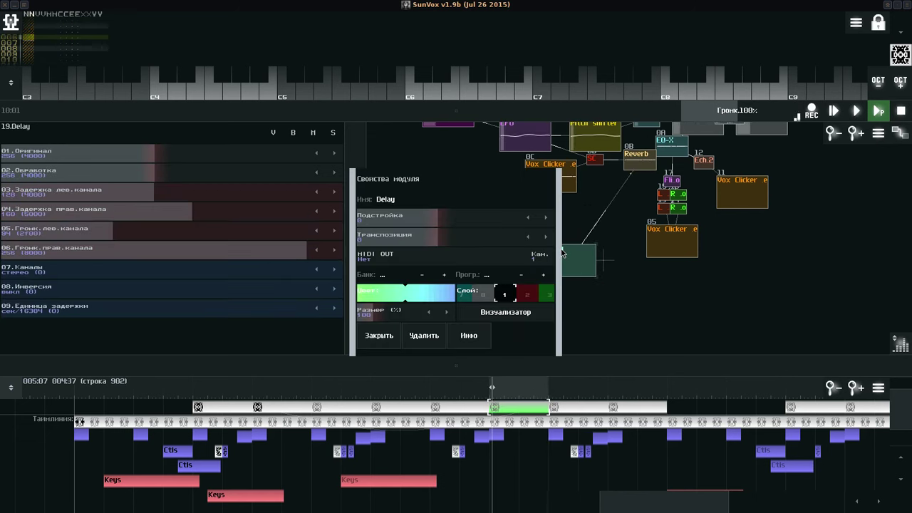
click(515, 203)
key(BackSpace)
text(Stereo)
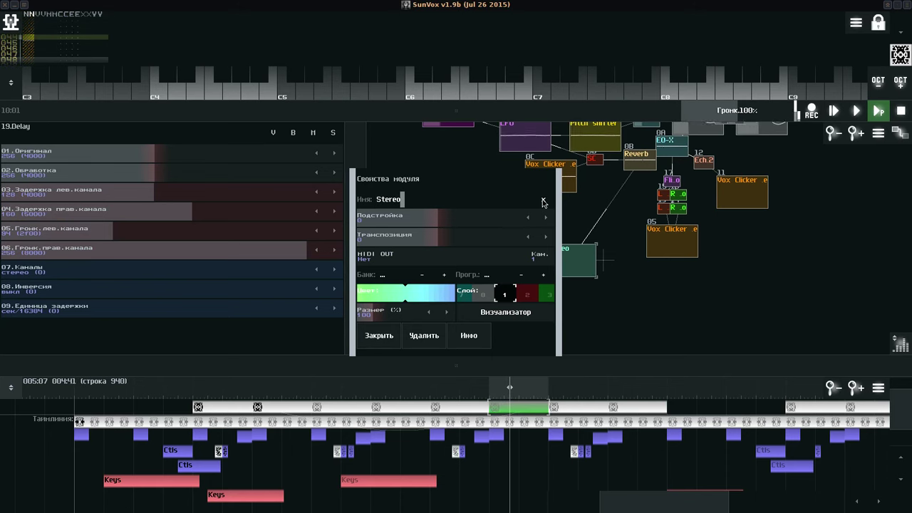
click(380, 336)
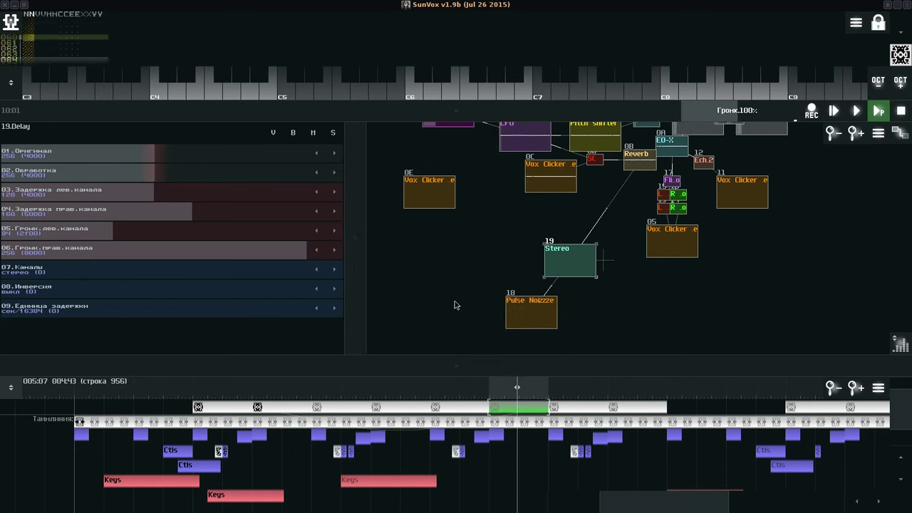
Add a Feedback module in reduced size above Stereo and place a copy of it alongside.
double_click(549, 223)
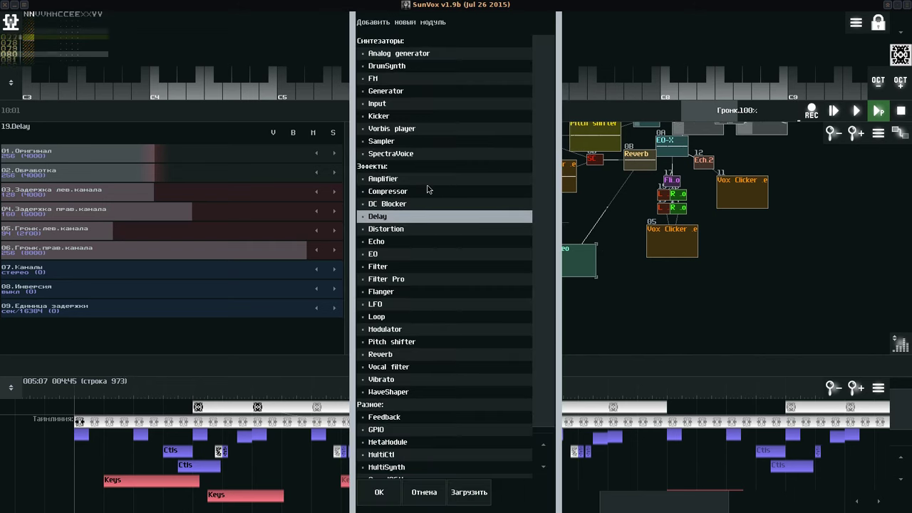
scroll(539, 364, down, 1)
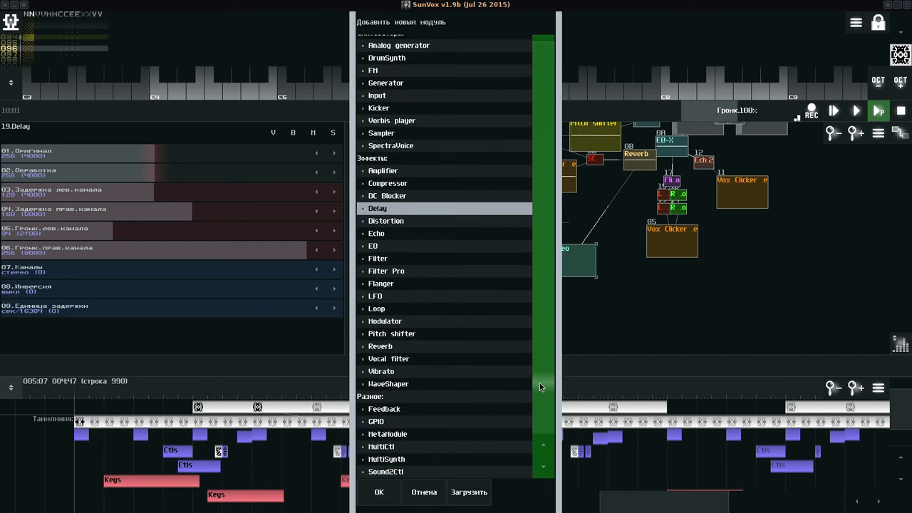
double_click(386, 411)
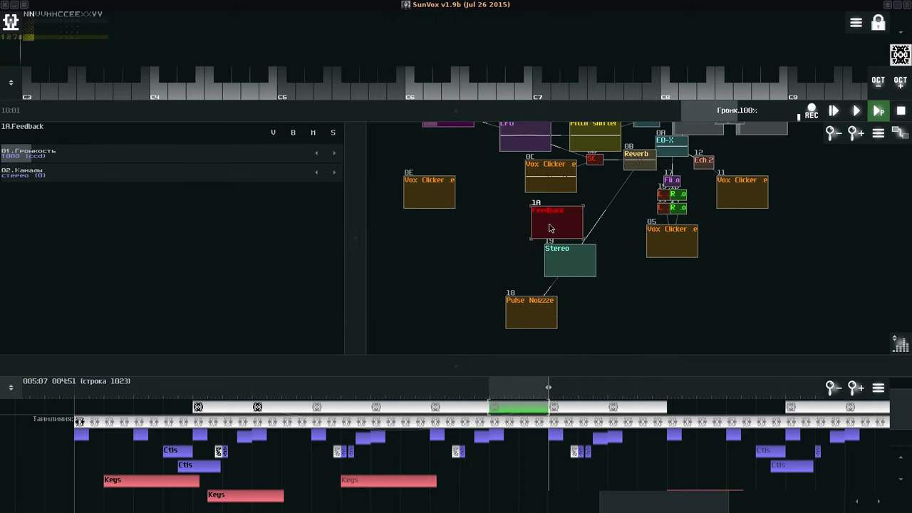
drag(560, 220, 574, 222)
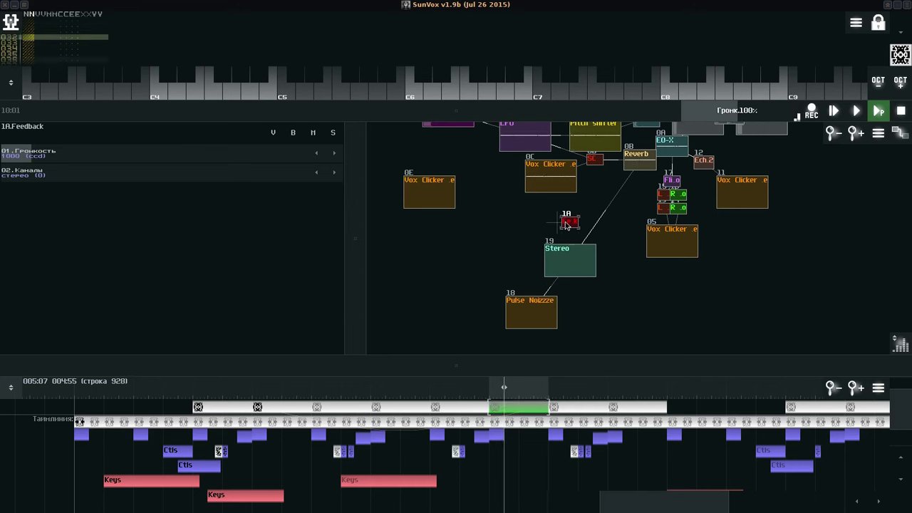
key(ctrl+v)
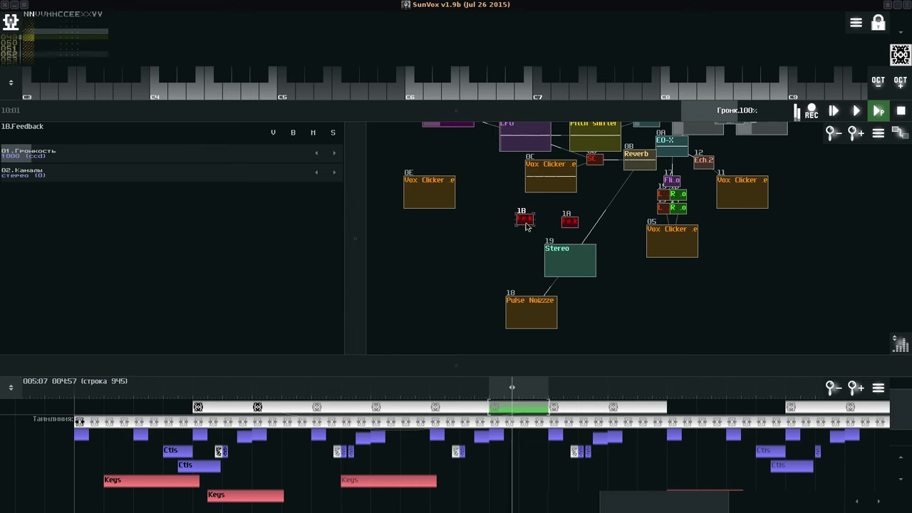
drag(531, 228, 549, 228)
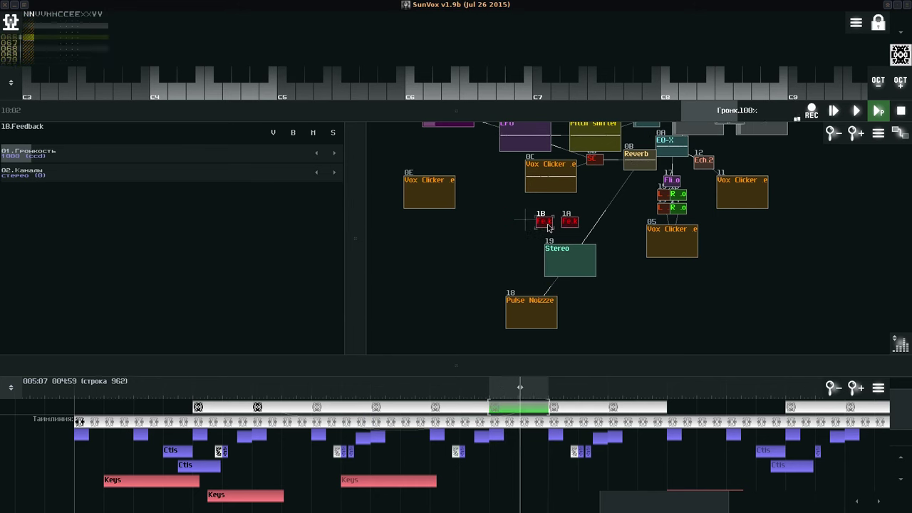
Connect Stereo and the two Feedback modules 1A and 1B into a closed feedback loop, with Pulse Noizzze selected for auditioning.
click(577, 266)
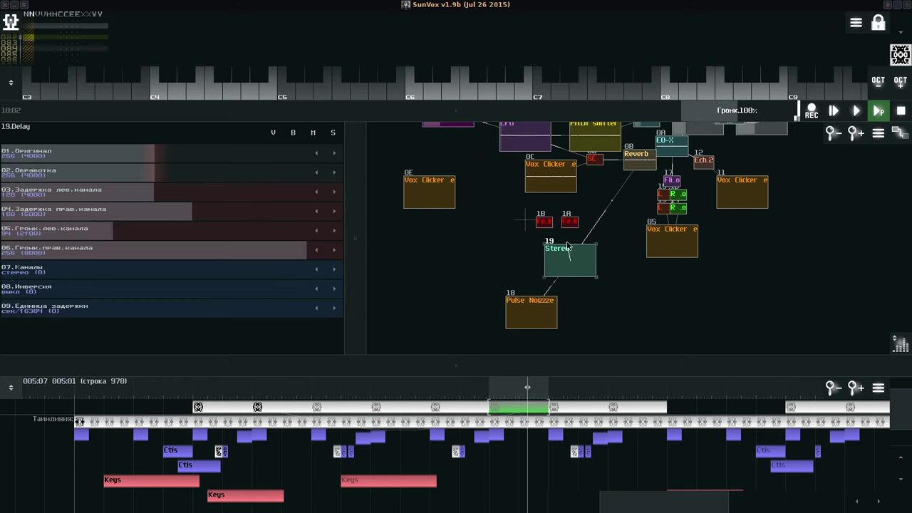
click(570, 221)
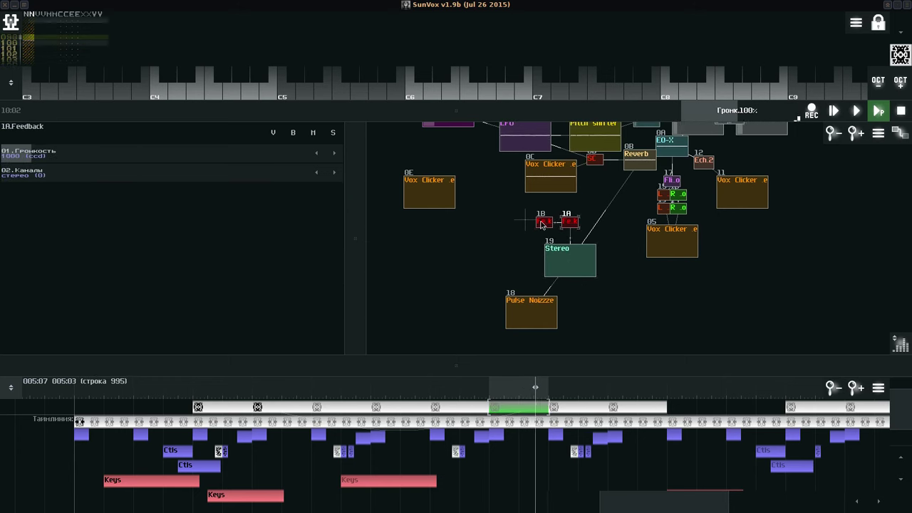
click(542, 225)
click(571, 223)
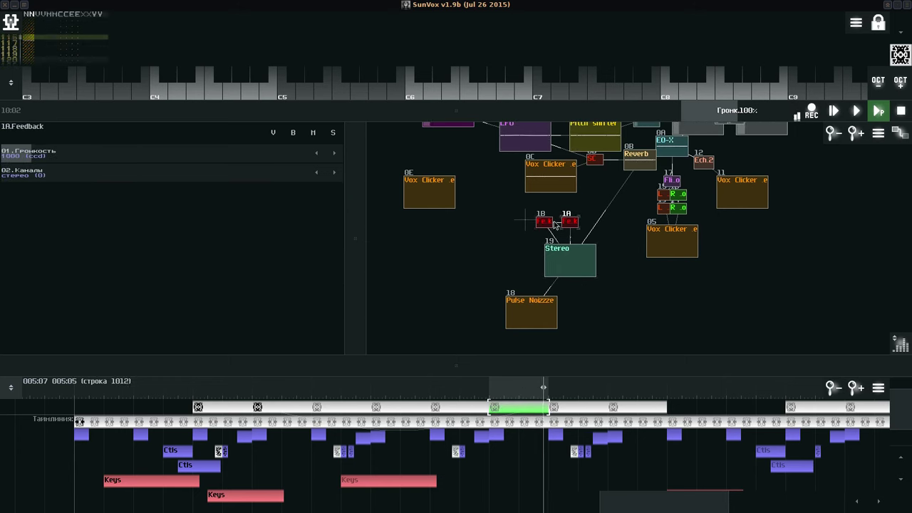
click(537, 311)
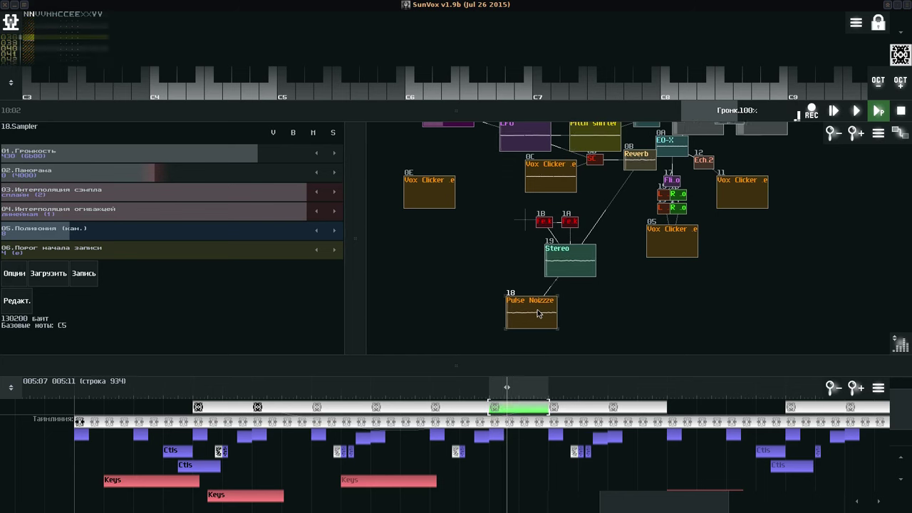
Set the volume of Feedback module 1A to 6341 and of Feedback module 1B to 5914.
click(570, 222)
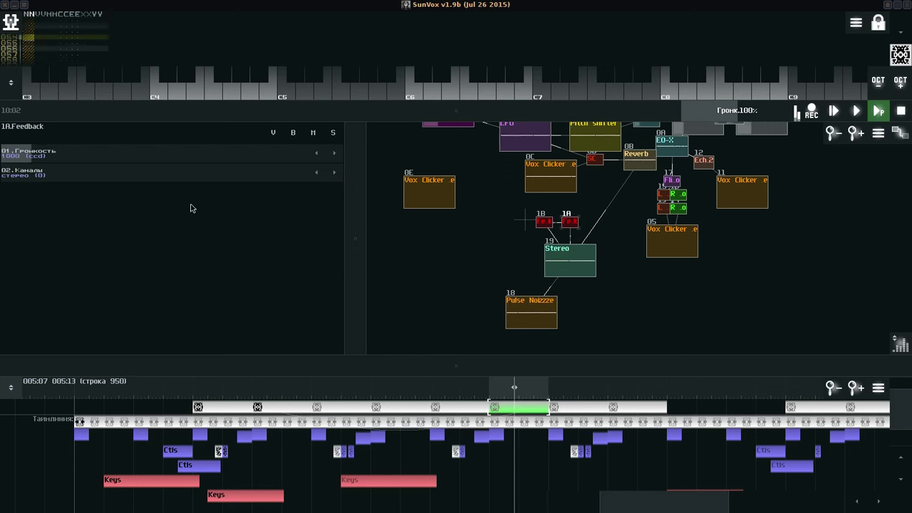
click(122, 158)
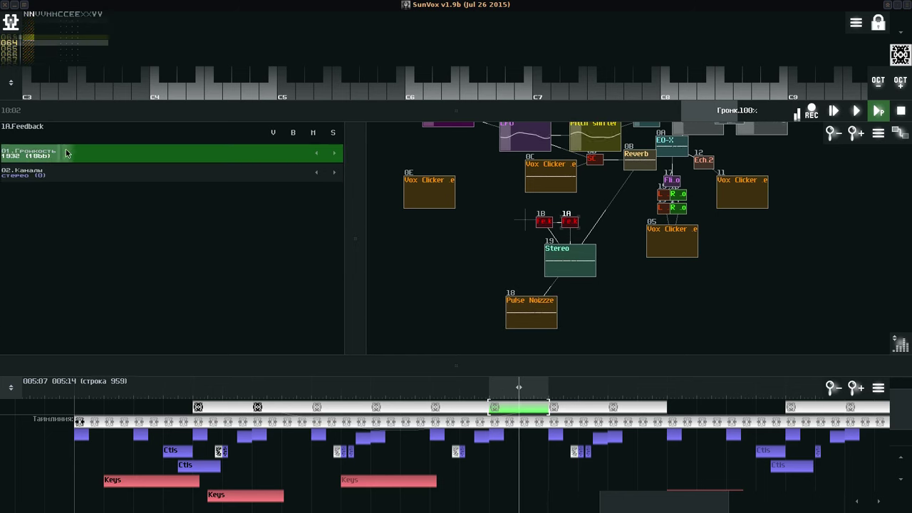
click(116, 153)
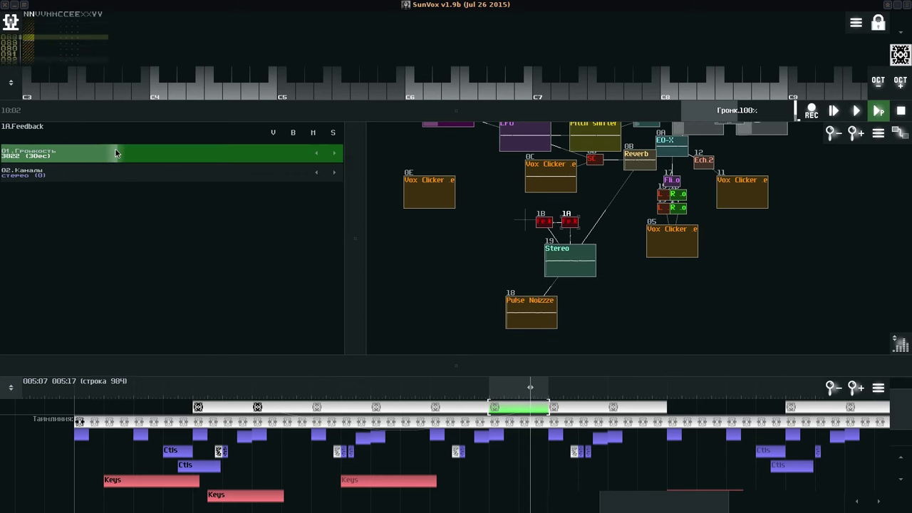
drag(115, 149, 174, 148)
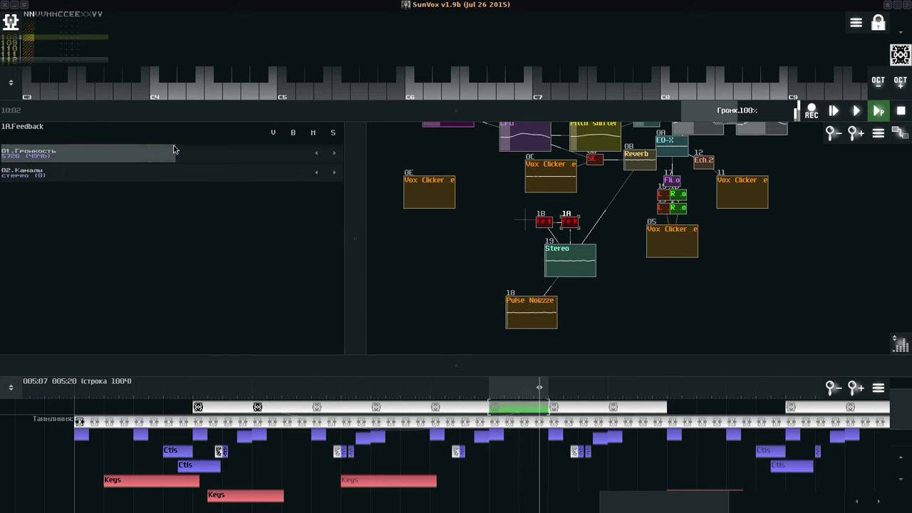
click(539, 223)
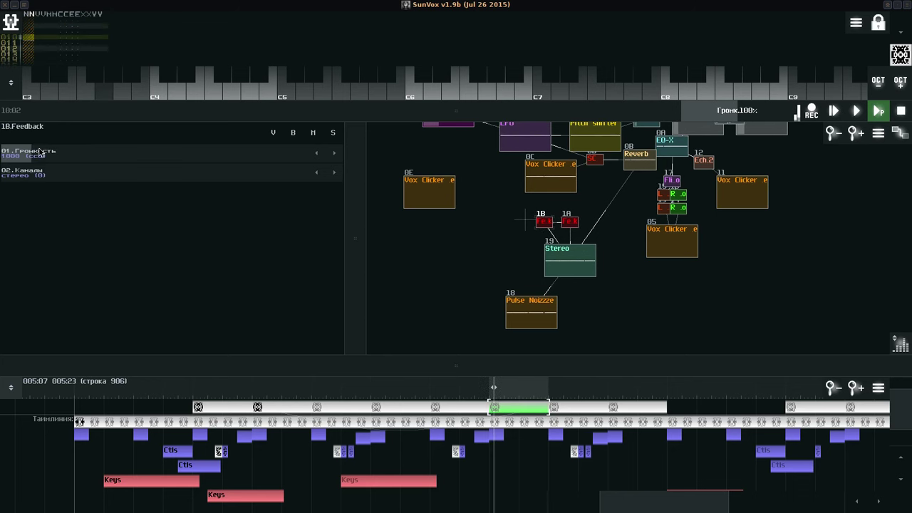
drag(39, 151, 189, 151)
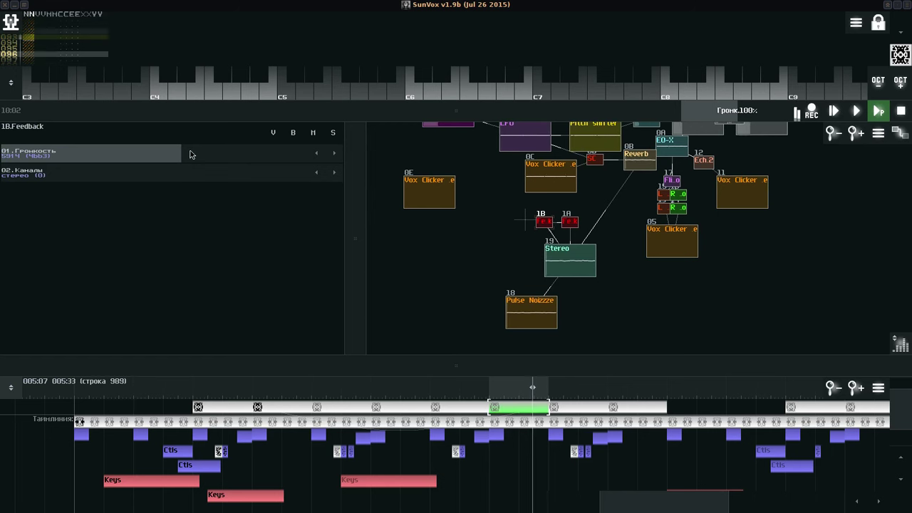
click(570, 223)
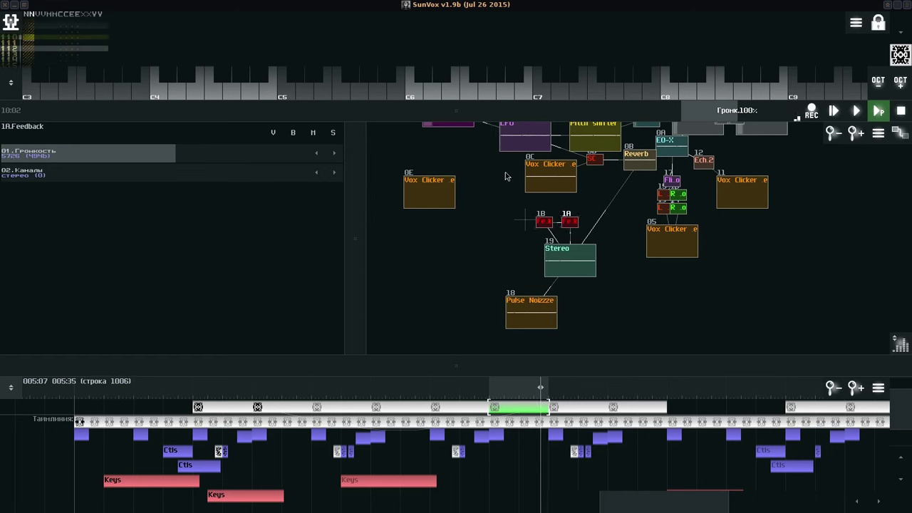
drag(166, 152, 185, 154)
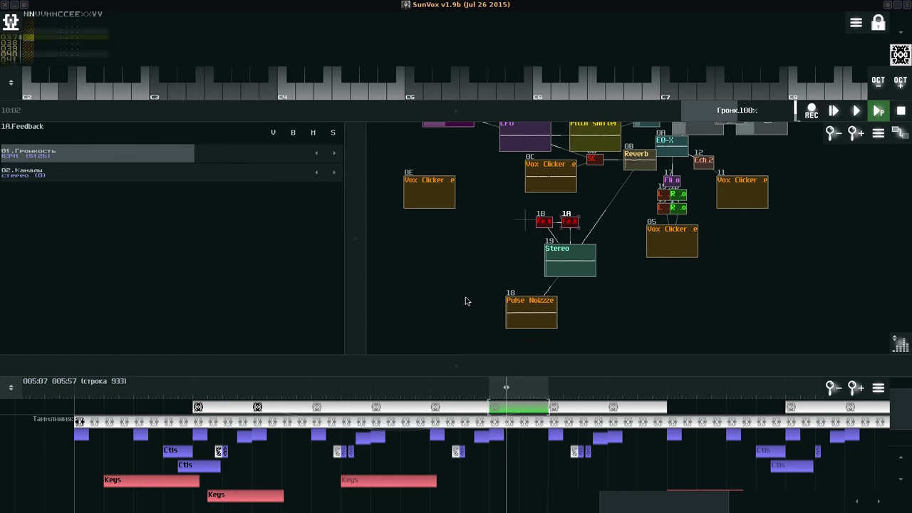
key(shift+Up)
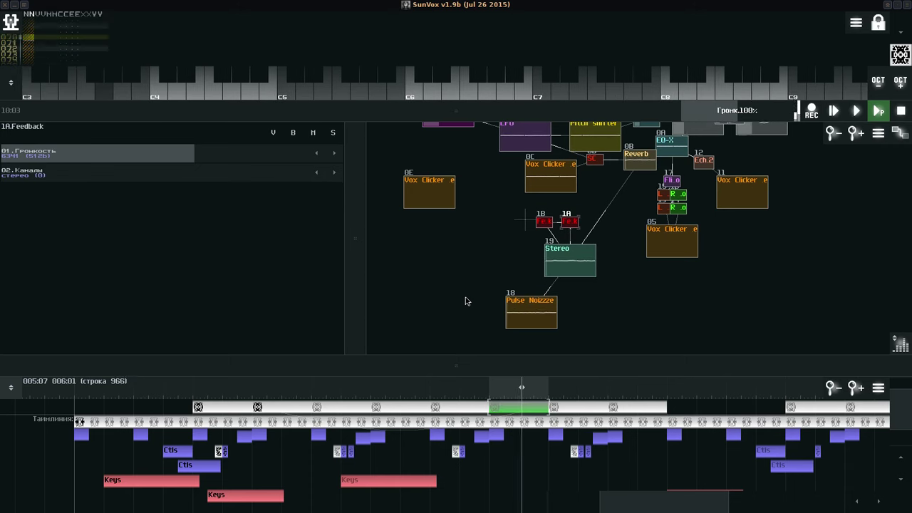
Configure Stereo with a left channel delay of 15, a right channel delay of 256 and a left channel volume of 111.
click(577, 276)
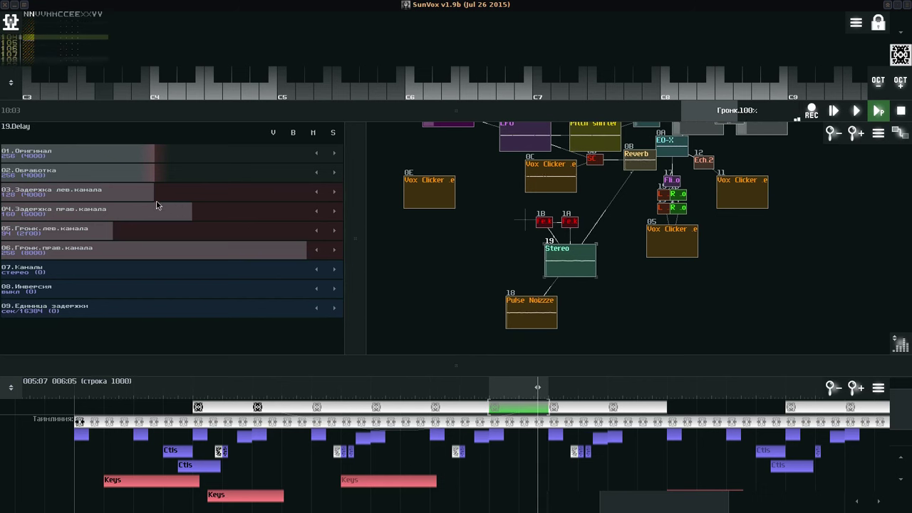
drag(158, 194, 58, 197)
drag(165, 212, 34, 214)
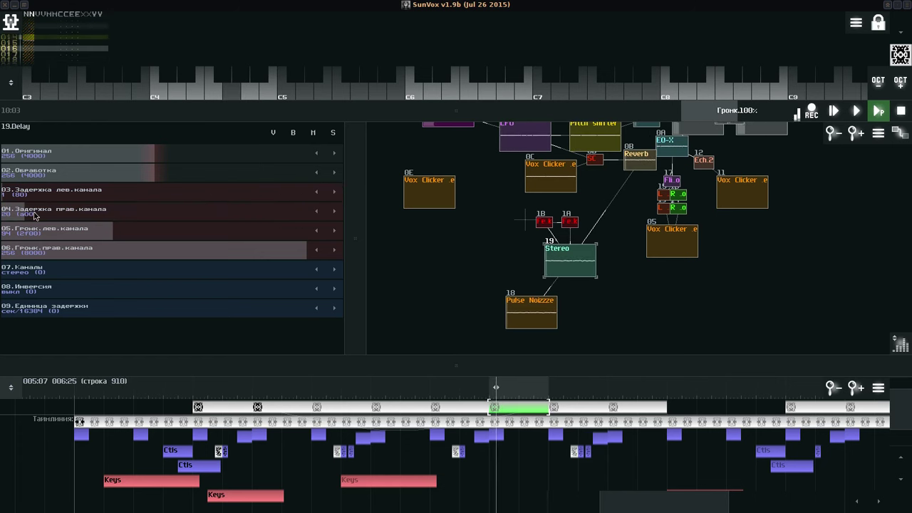
drag(33, 216, 356, 210)
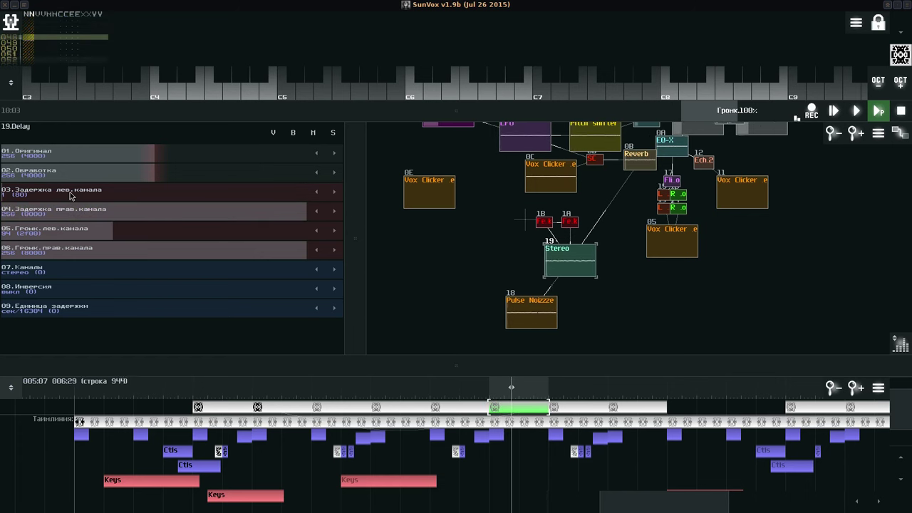
drag(71, 196, 78, 194)
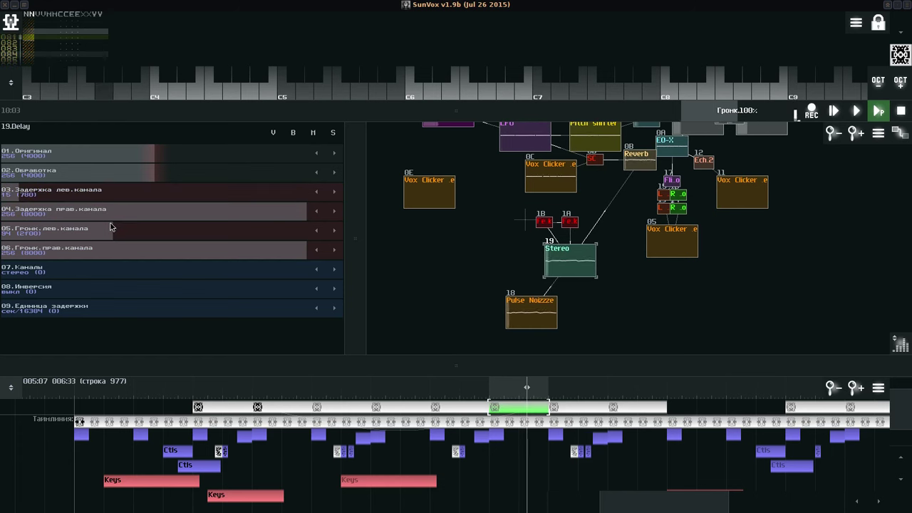
drag(110, 227, 133, 228)
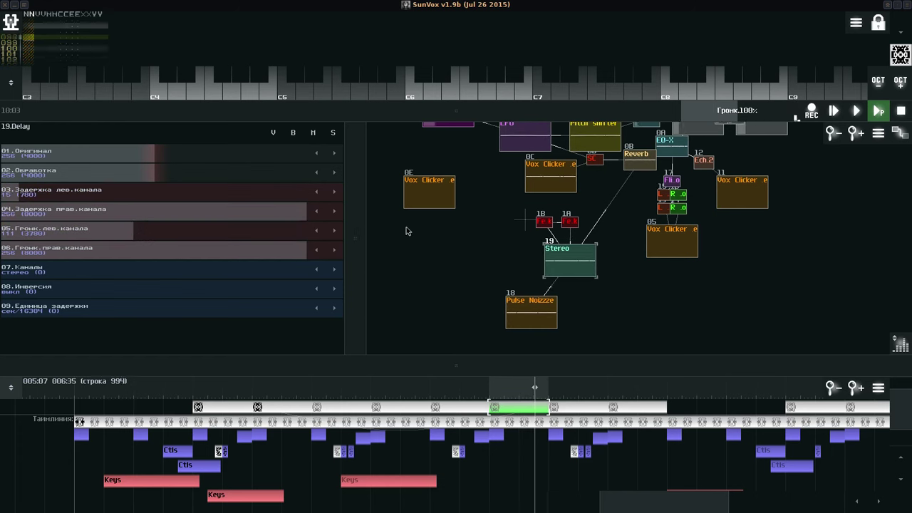
Move both Feedback modules slightly up and add a Pitch shifter module in reduced size beside Stereo.
click(547, 223)
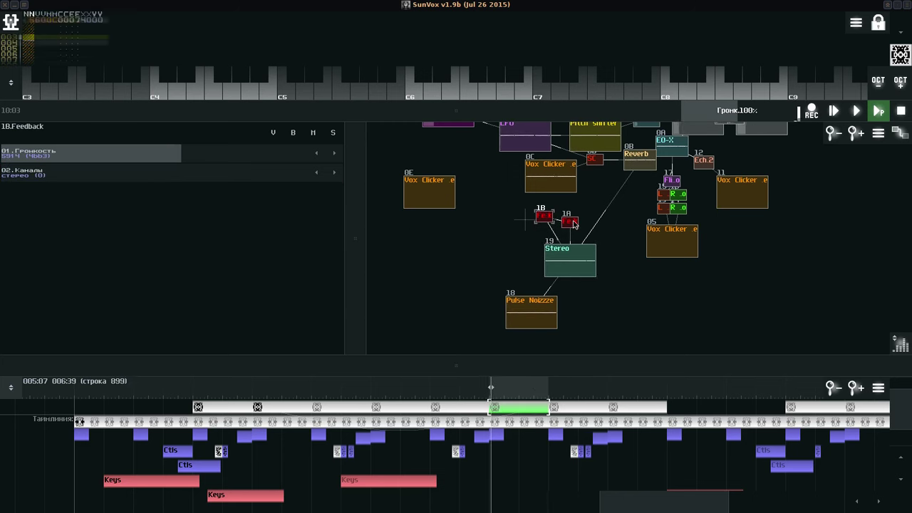
drag(544, 216, 544, 211)
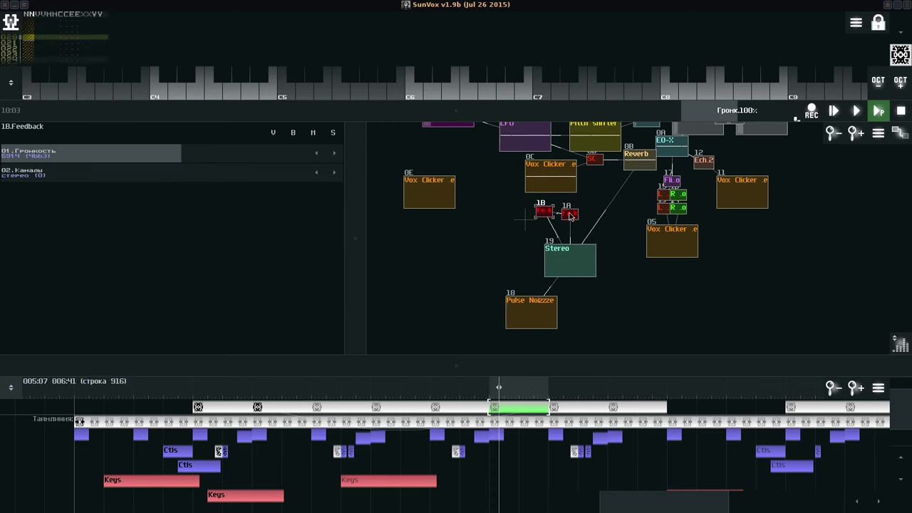
double_click(498, 238)
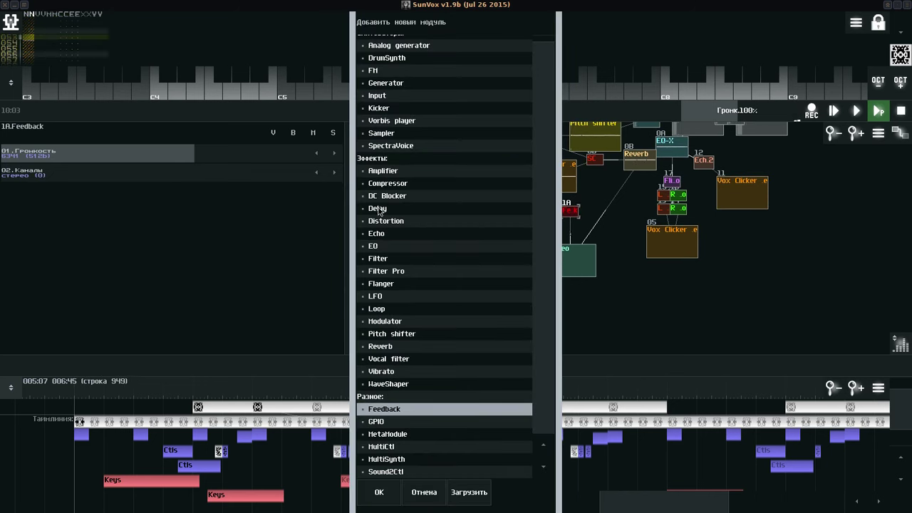
double_click(385, 335)
drag(501, 242, 521, 247)
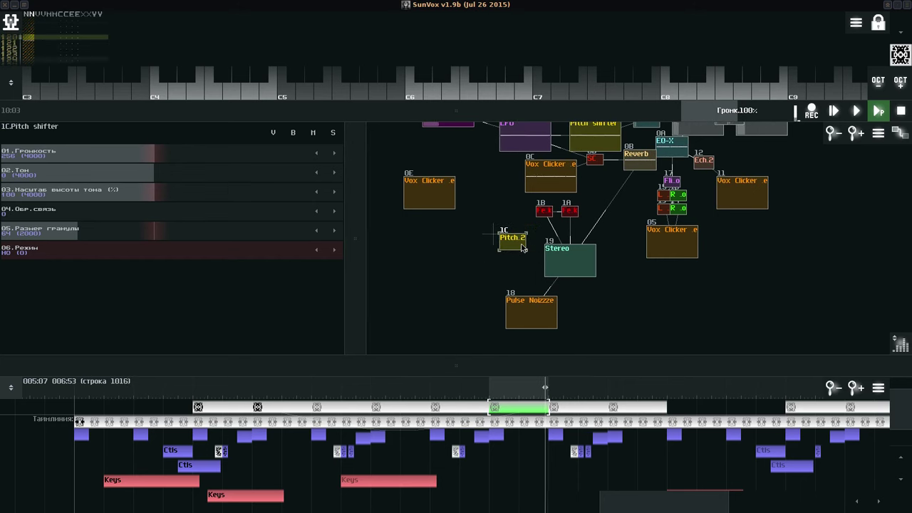
Replace the direct link between Feedback 1B and Stereo with one through the new Pitch shifter, and move the Pitch shifter closer to them.
click(548, 213)
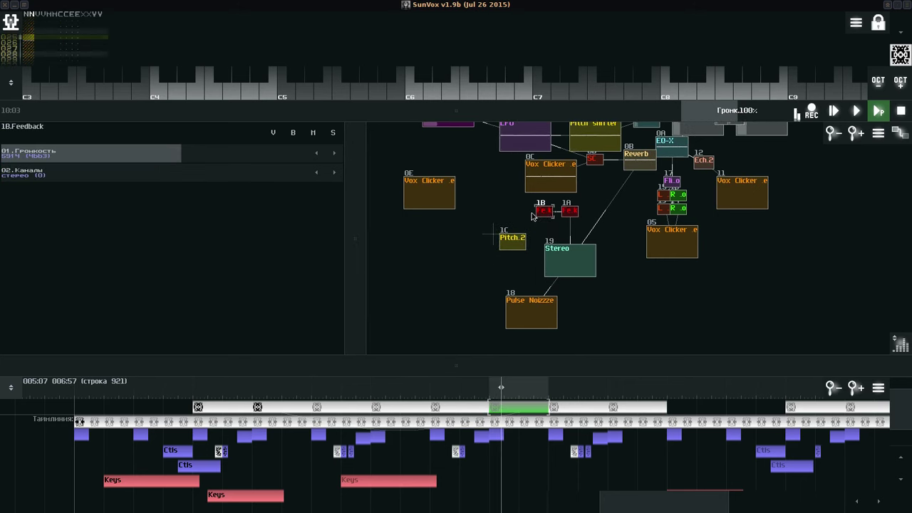
click(518, 243)
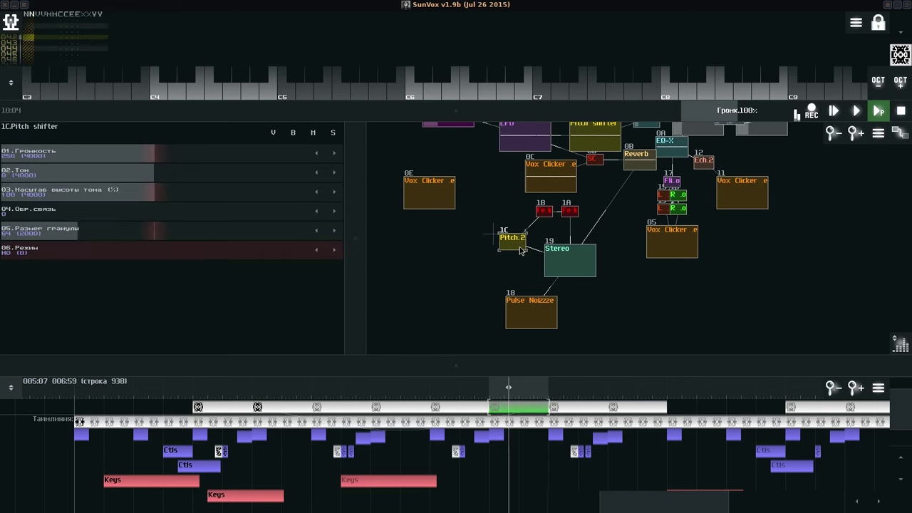
drag(519, 249, 530, 246)
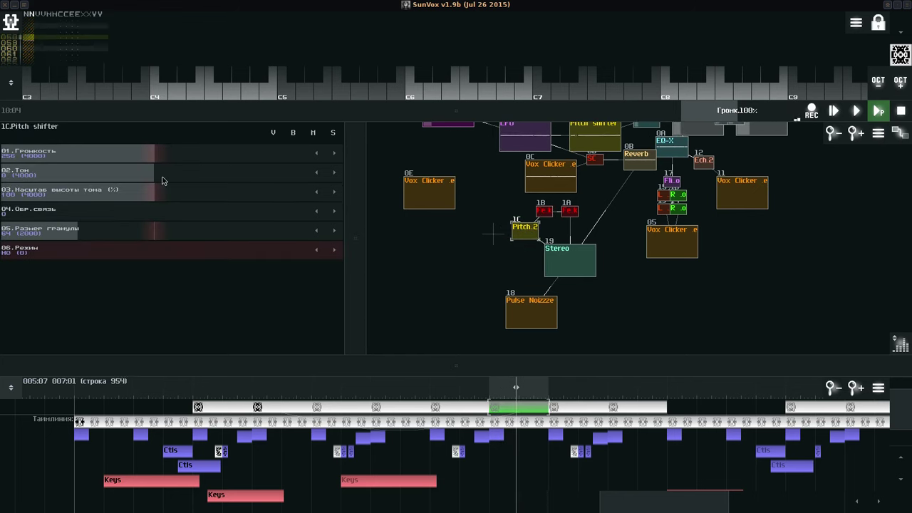
Configure the new Pitch shifter with a pitch of -145, feedback of 12 and a grain size of 30.
drag(162, 180, 183, 180)
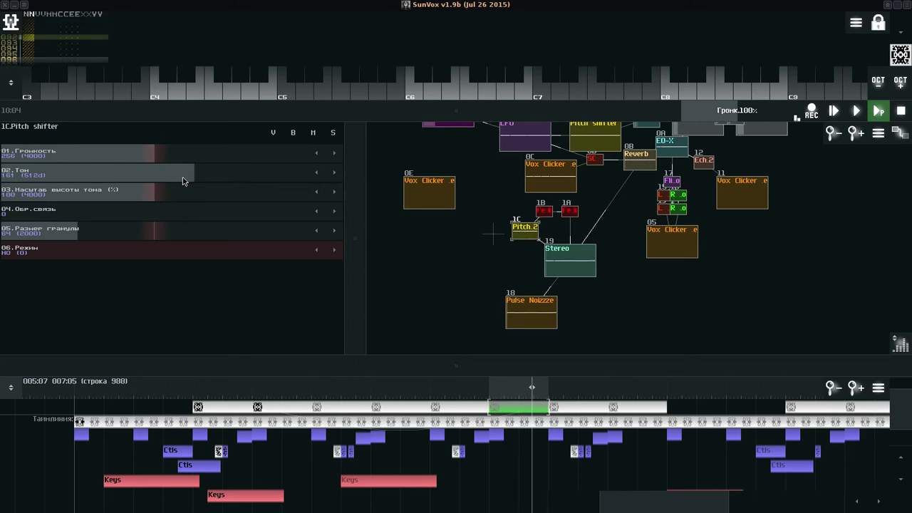
mouse_move(183, 180)
mouse_down()
mouse_move(225, 178)
mouse_move(200, 178)
mouse_up()
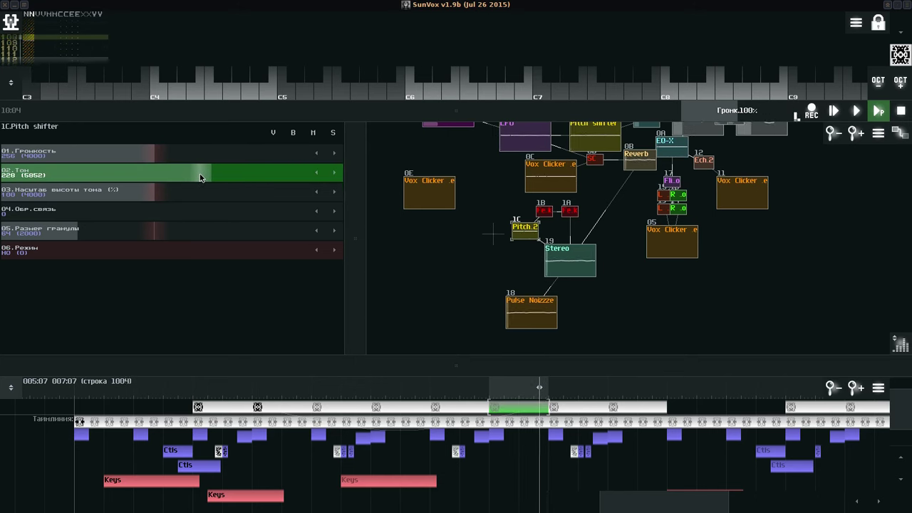
drag(95, 211, 72, 234)
drag(173, 179, 151, 179)
drag(101, 221, 66, 215)
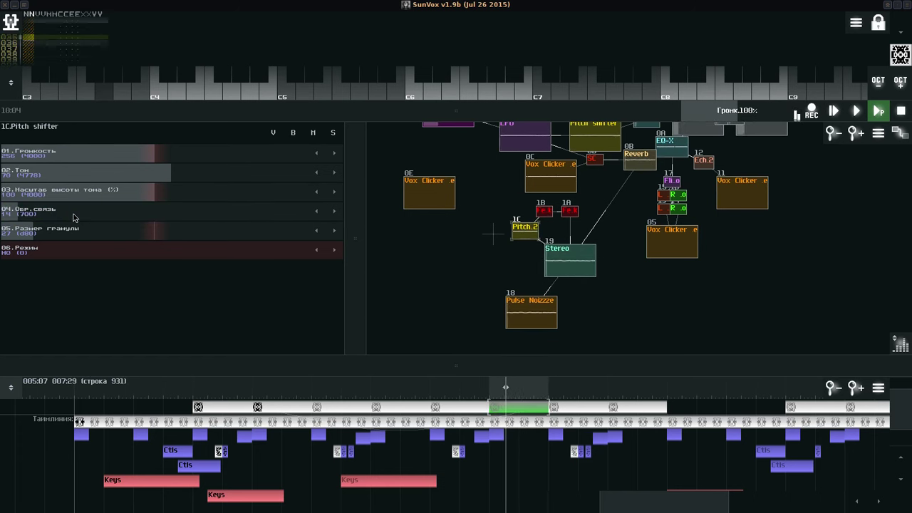
drag(145, 173, 111, 179)
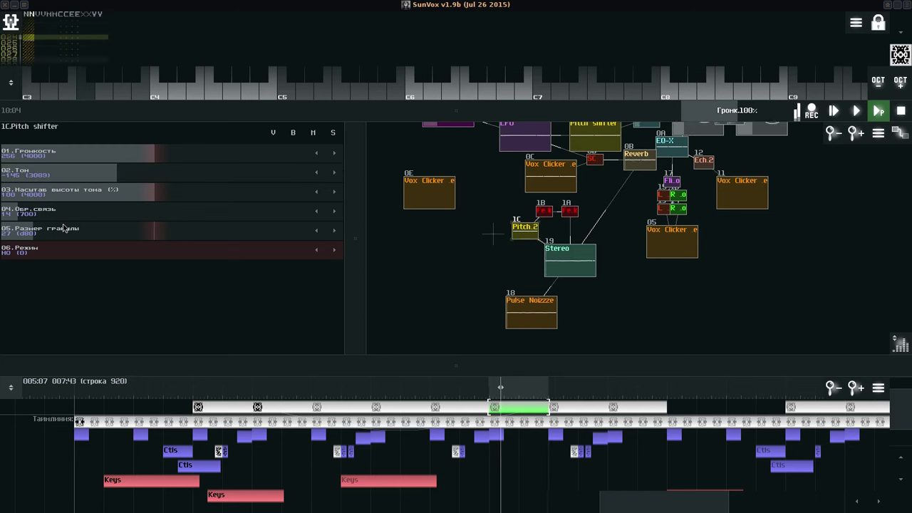
drag(67, 230, 42, 220)
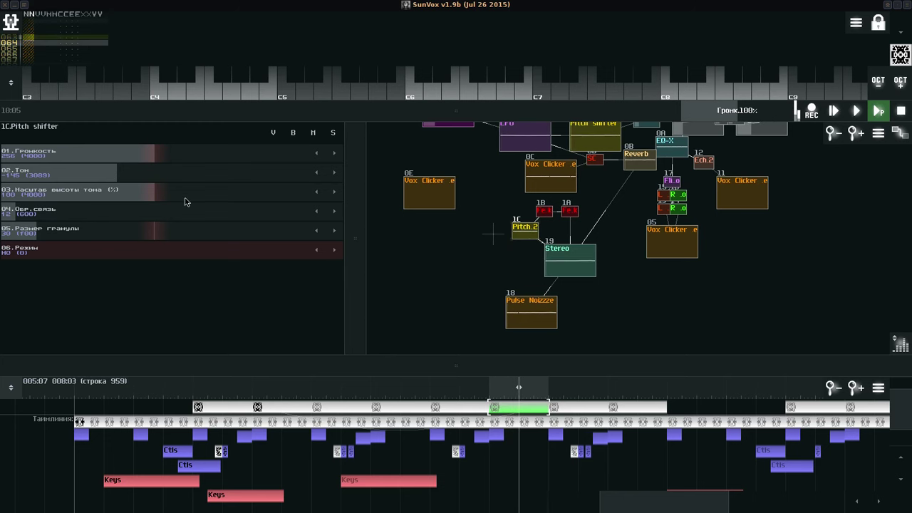
Add an Echo module in reduced size and route the signal from Stereo through it to Reverb.
double_click(601, 211)
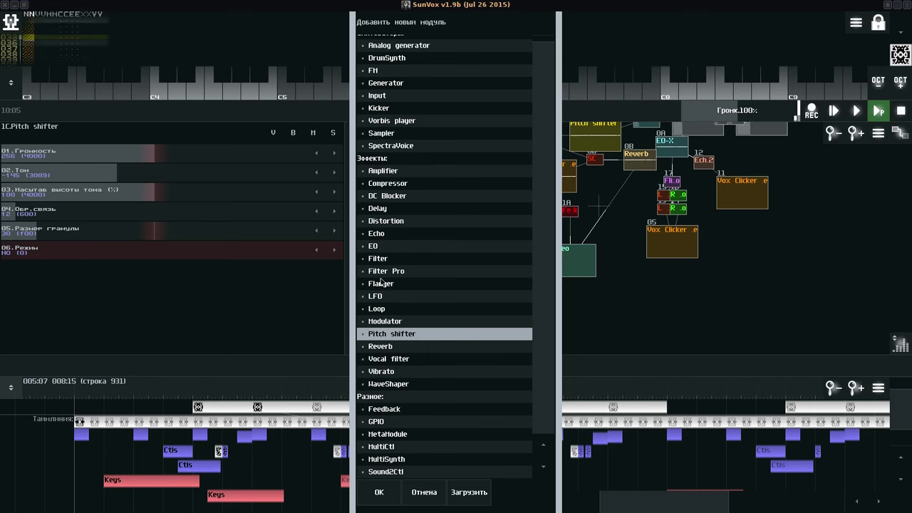
double_click(376, 235)
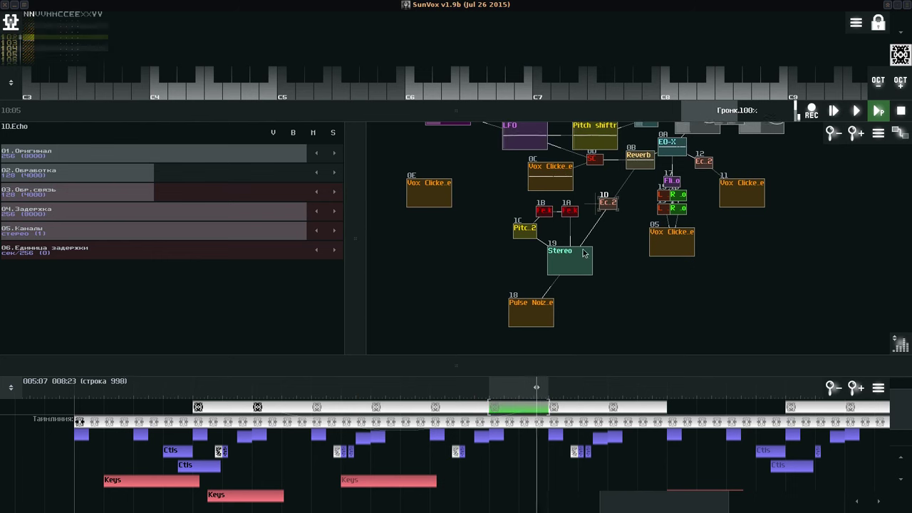
mouse_move(583, 252)
mouse_down()
mouse_move(631, 183)
mouse_move(583, 259)
mouse_up()
click(604, 205)
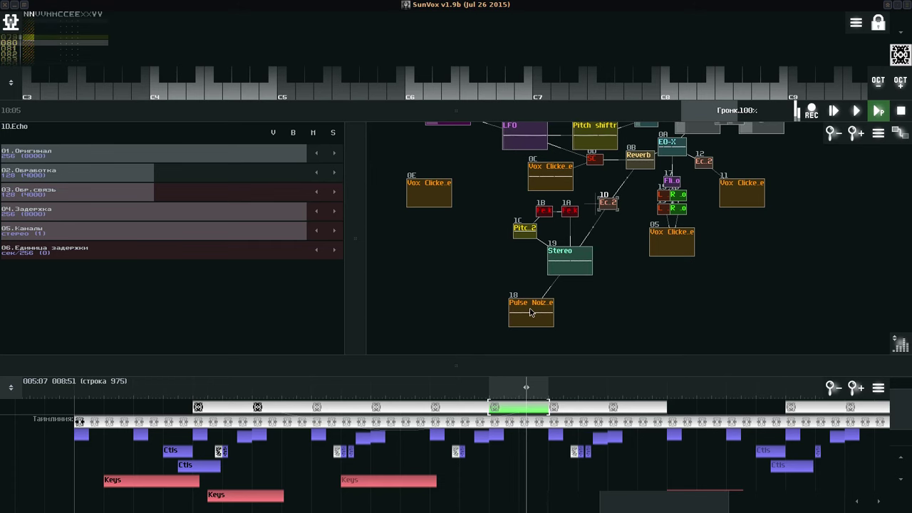
Play the project from the beginning and move the new Echo module slightly closer to Feedback 1A.
key(Return)
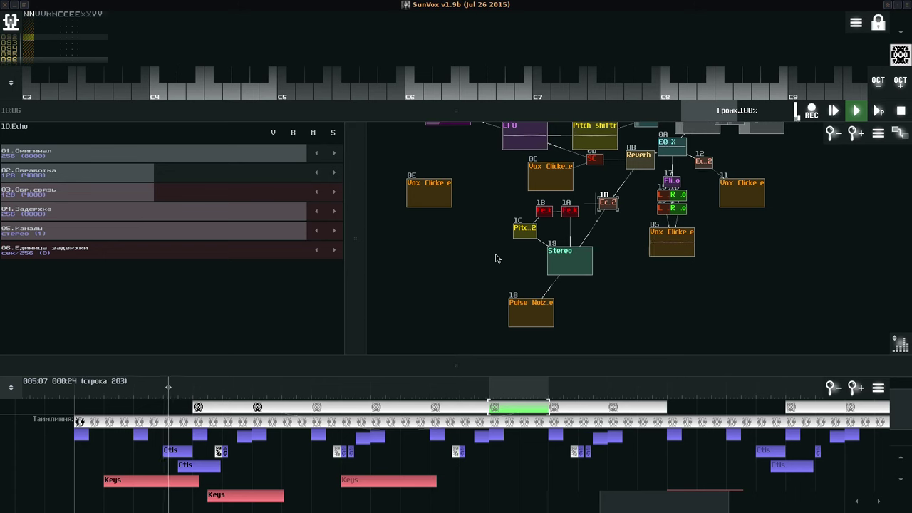
click(567, 257)
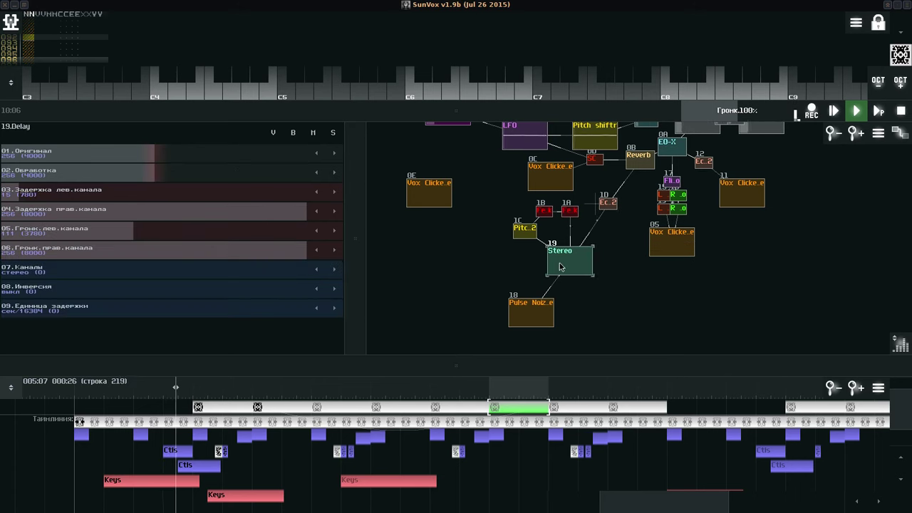
drag(615, 212, 605, 210)
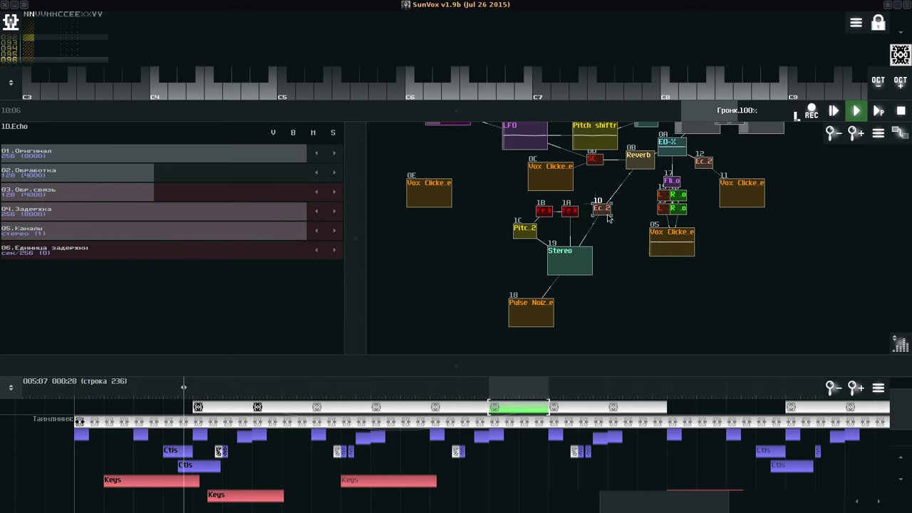
Rename the new Echo module as Room.
double_click(605, 211)
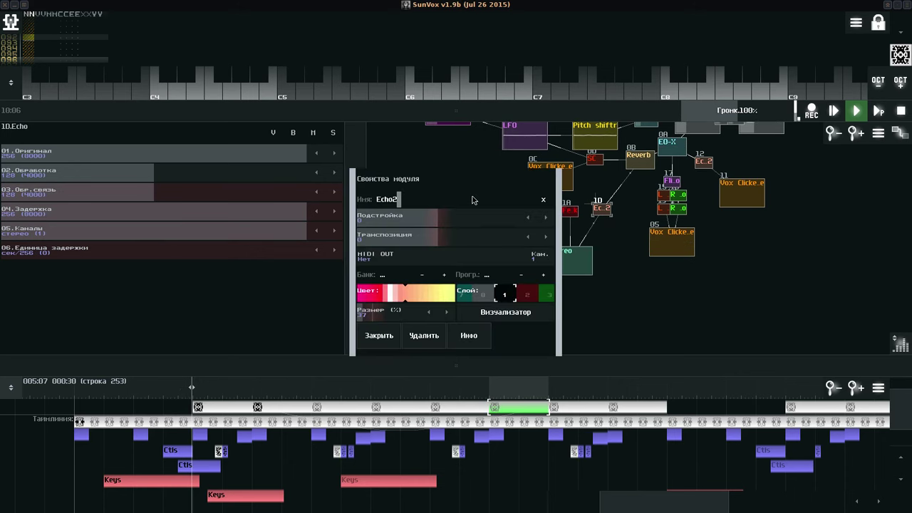
key(BackSpace)
key(BackSpace)
key(BackSpace)
key(BackSpace)
key(BackSpace)
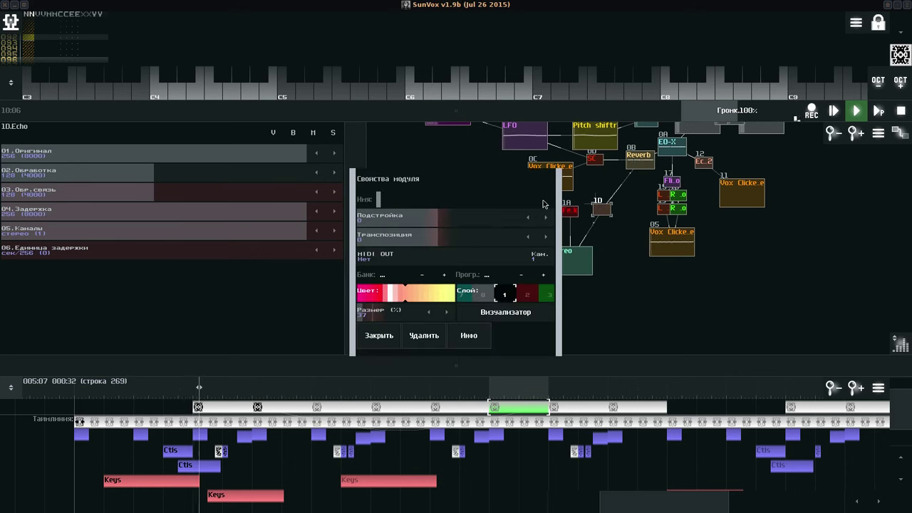
text(Room)
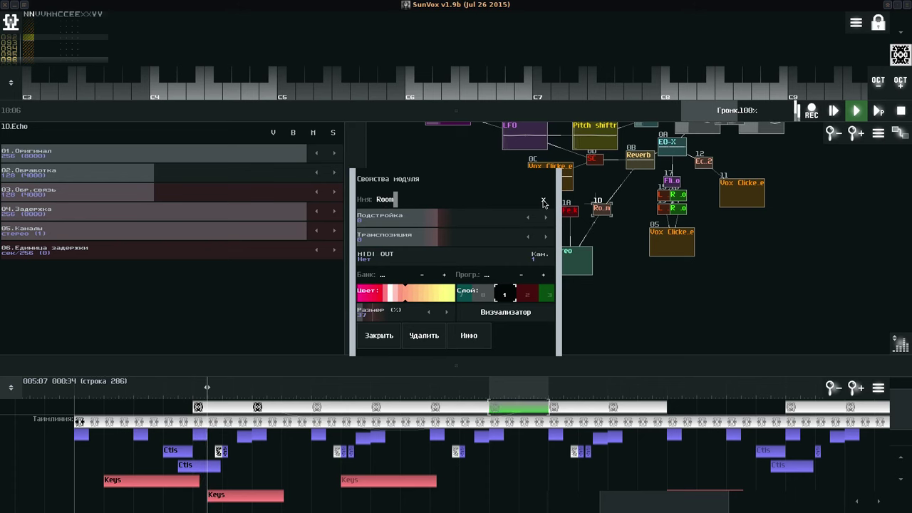
key(Return)
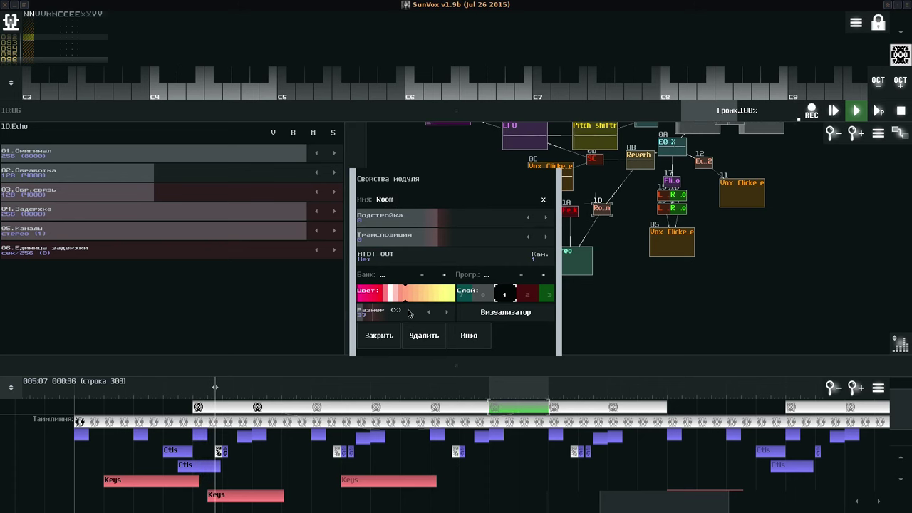
click(379, 335)
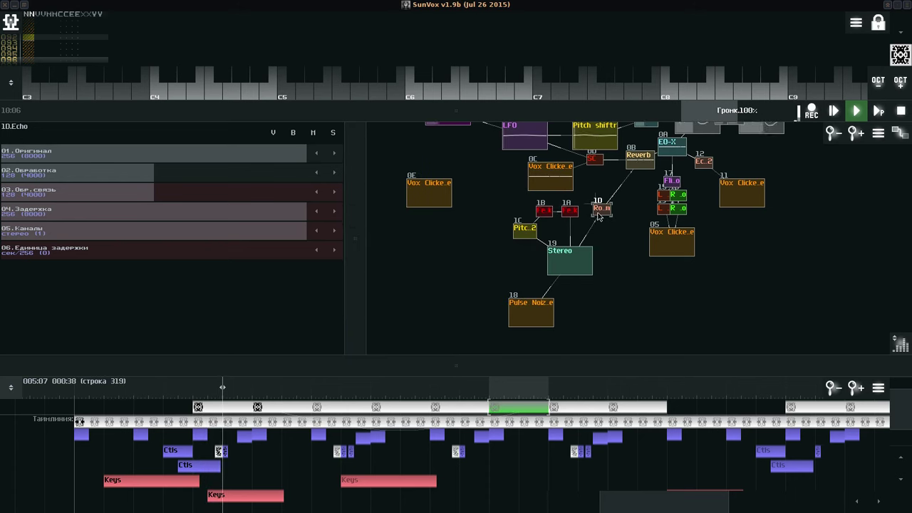
Configure the Room echo with a wet level of 208, feedback of 167 and a delay of 4.
drag(288, 209, 23, 213)
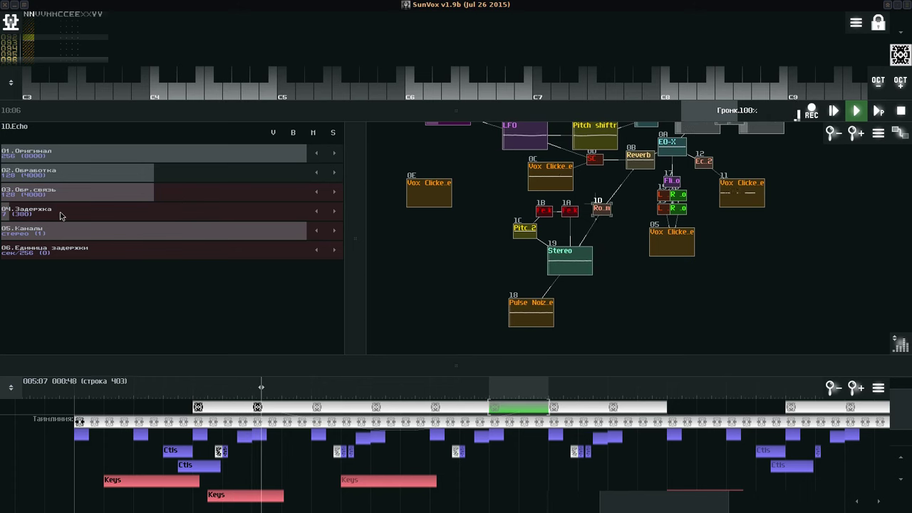
drag(61, 216, 59, 214)
drag(128, 190, 184, 178)
drag(98, 190, 214, 187)
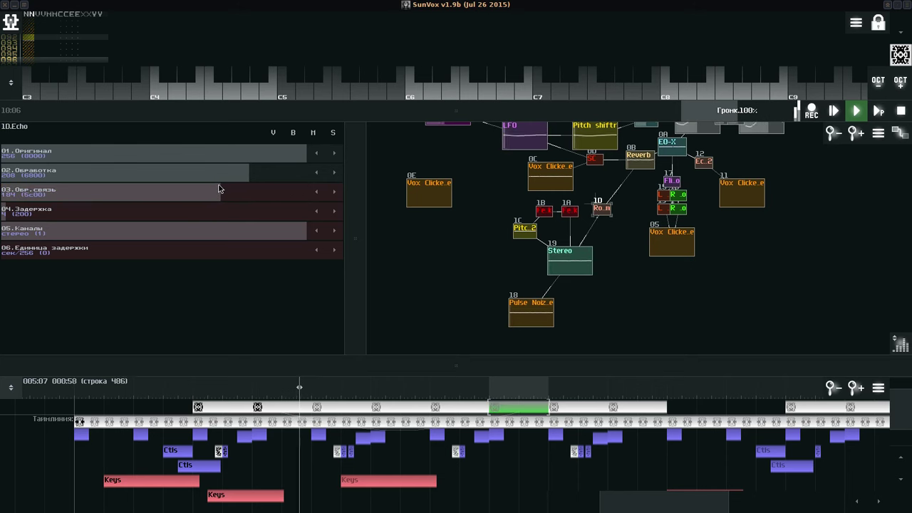
drag(219, 189, 196, 185)
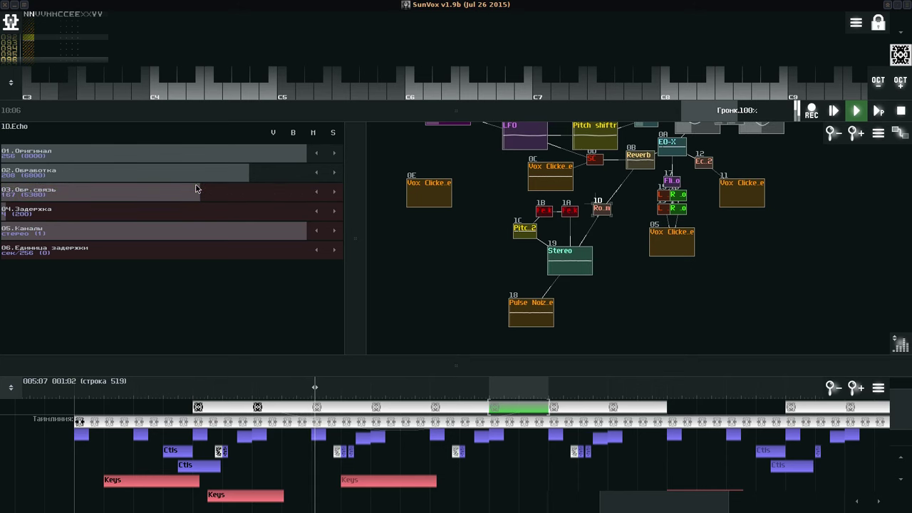
Set Pitch shifter 1C to volume 64, pitch 216 and grain size 96.
click(525, 235)
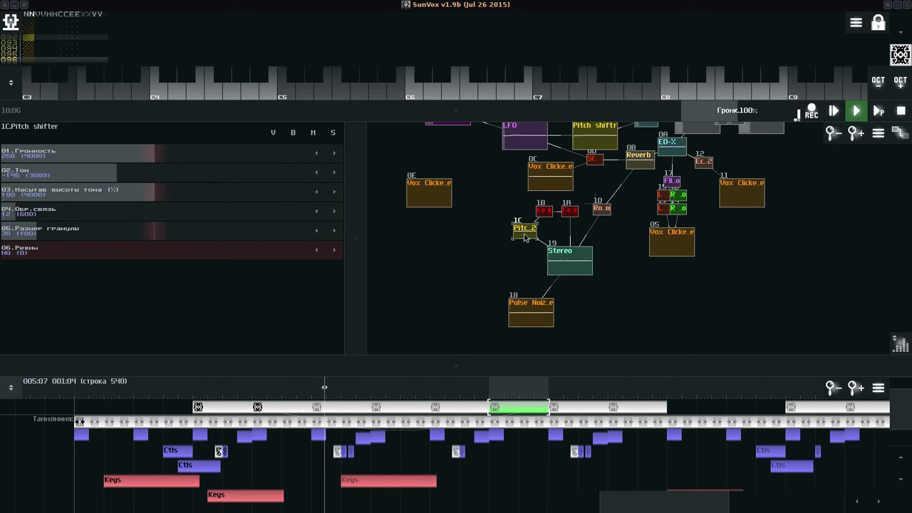
click(27, 212)
drag(30, 232, 114, 239)
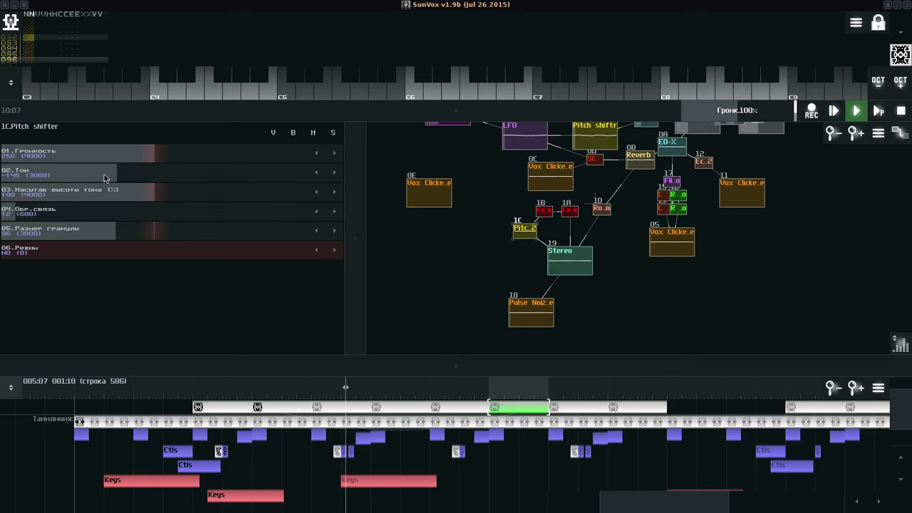
drag(108, 177, 257, 181)
drag(79, 150, 87, 158)
drag(252, 179, 189, 176)
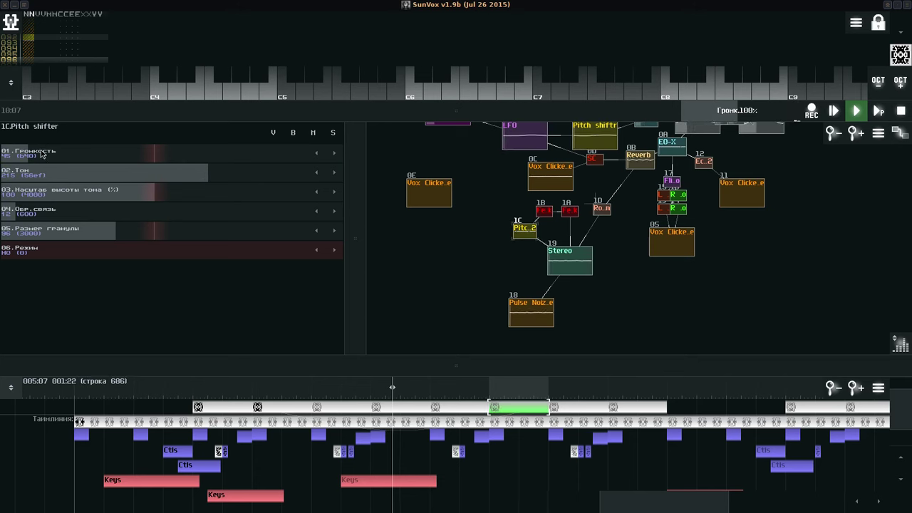
drag(41, 155, 55, 156)
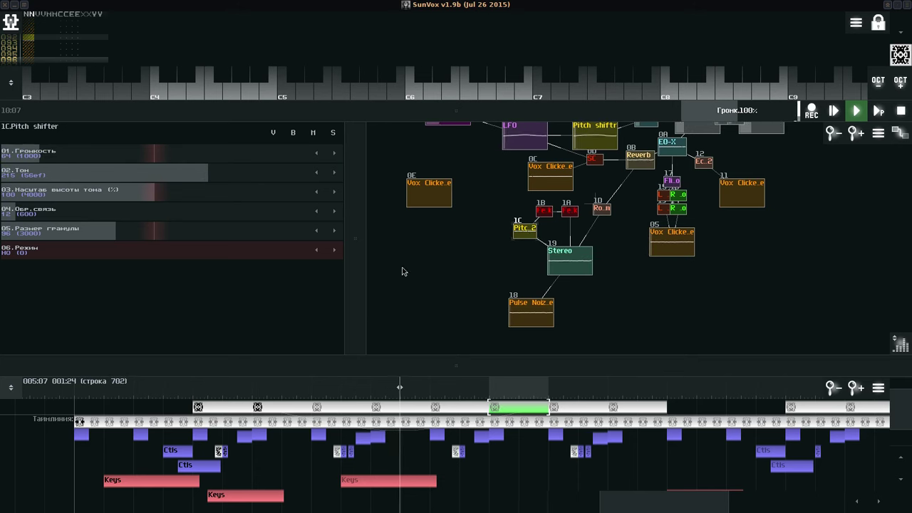
Set the Stereo delay's left volume to 155, left delay to 49 and right delay to 138.
click(569, 261)
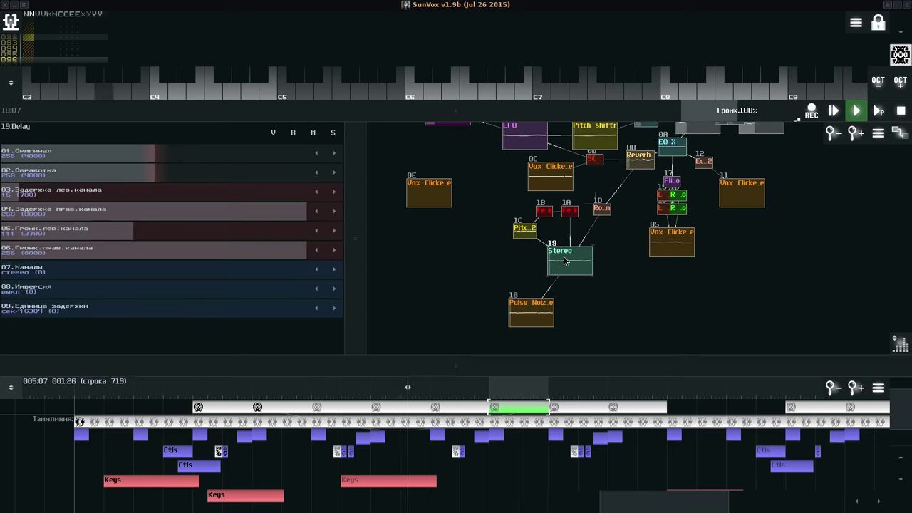
drag(100, 232, 198, 238)
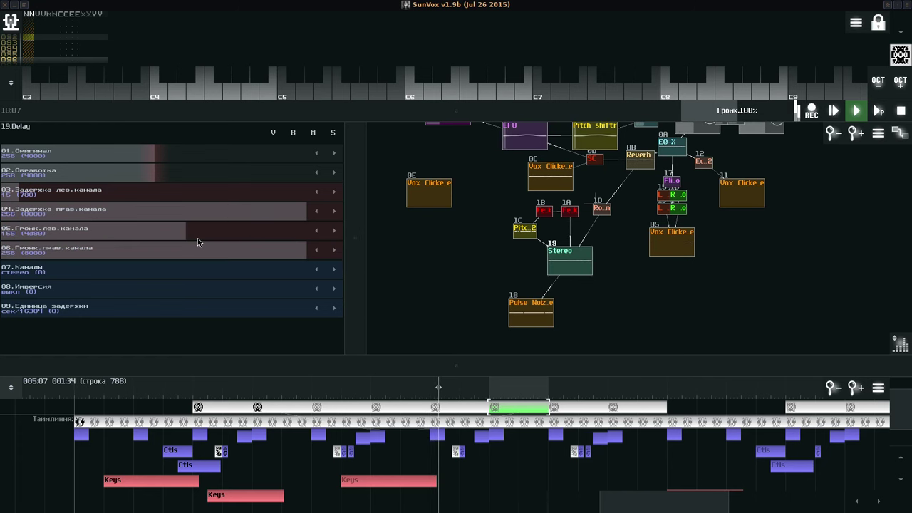
drag(47, 198, 107, 200)
drag(221, 211, 68, 200)
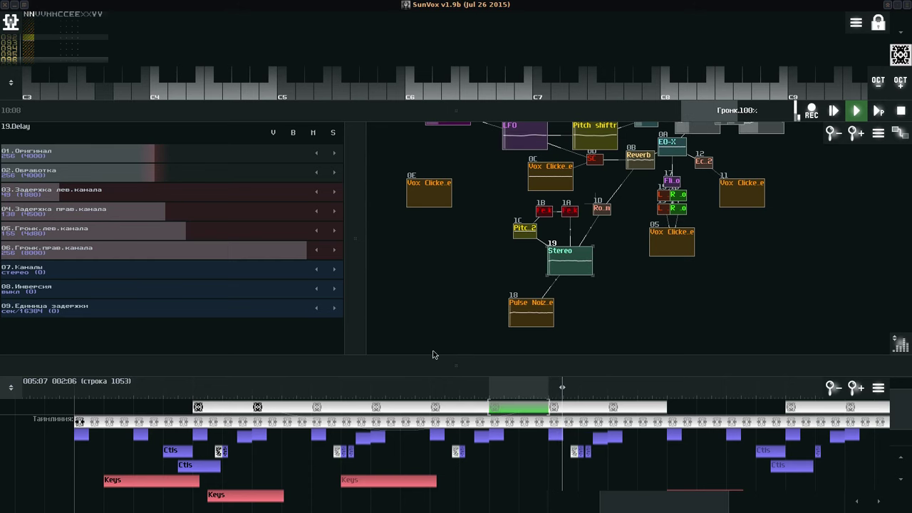
Move playback back to about line 790 and record a live Pulse Noizze part into a new timeline pattern.
click(430, 390)
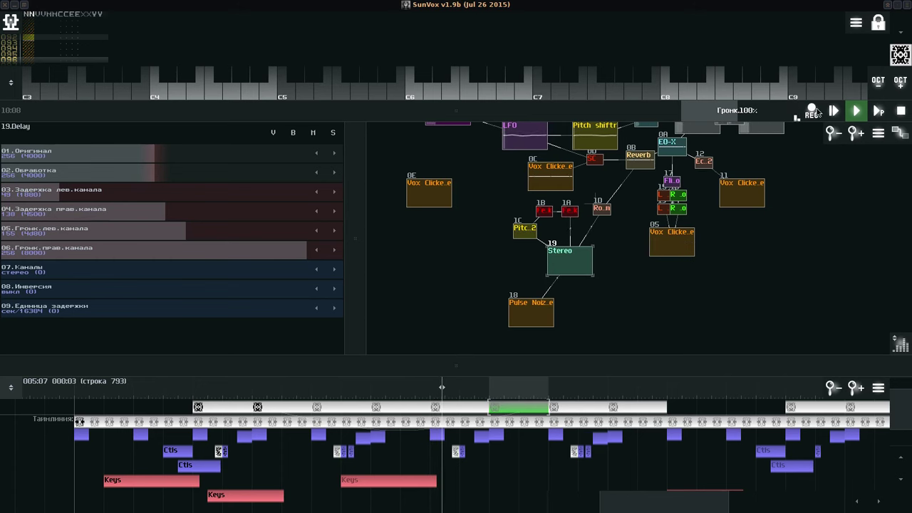
click(813, 111)
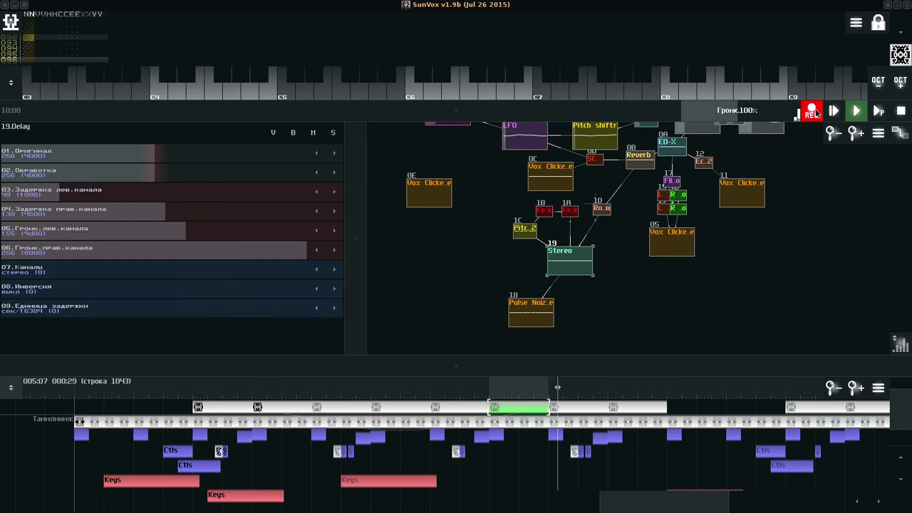
click(812, 111)
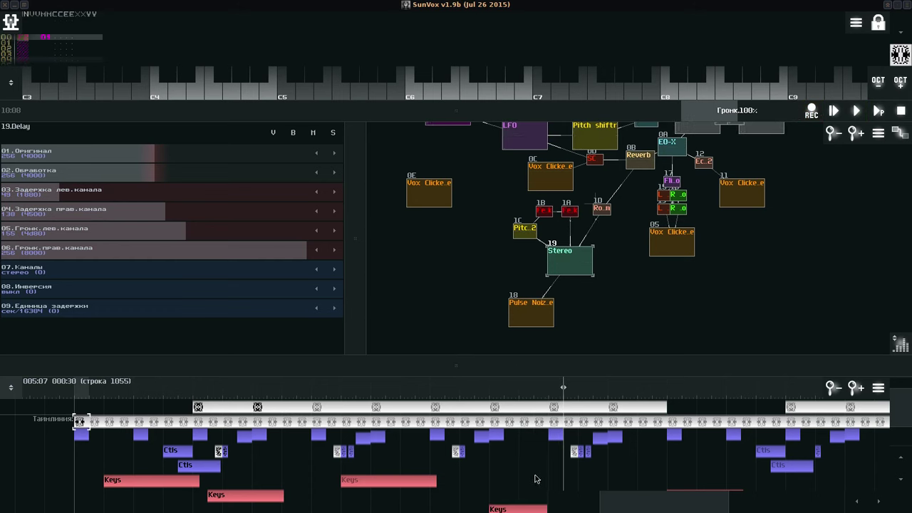
Loop the newly recorded Keys pattern and set the Room echo's feedback to 142 and delay to 27.
scroll(537, 478, down, 2)
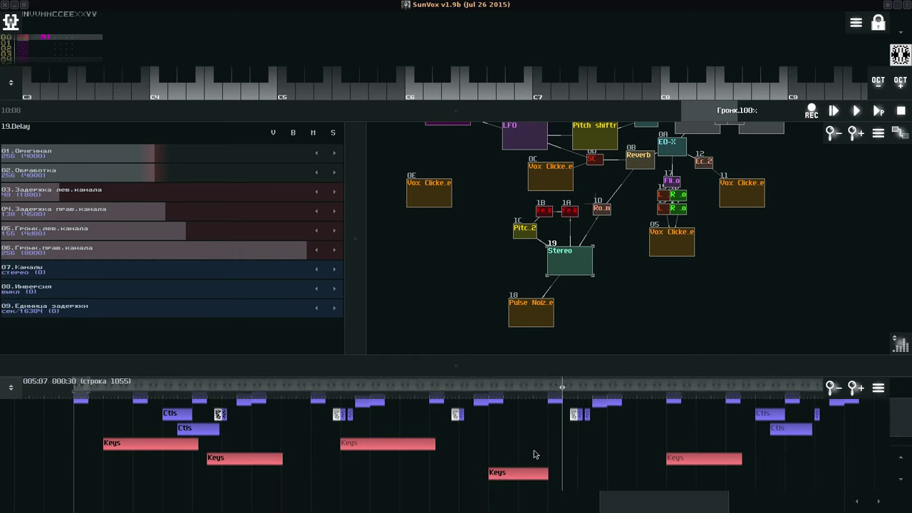
click(529, 476)
key(shift+Return)
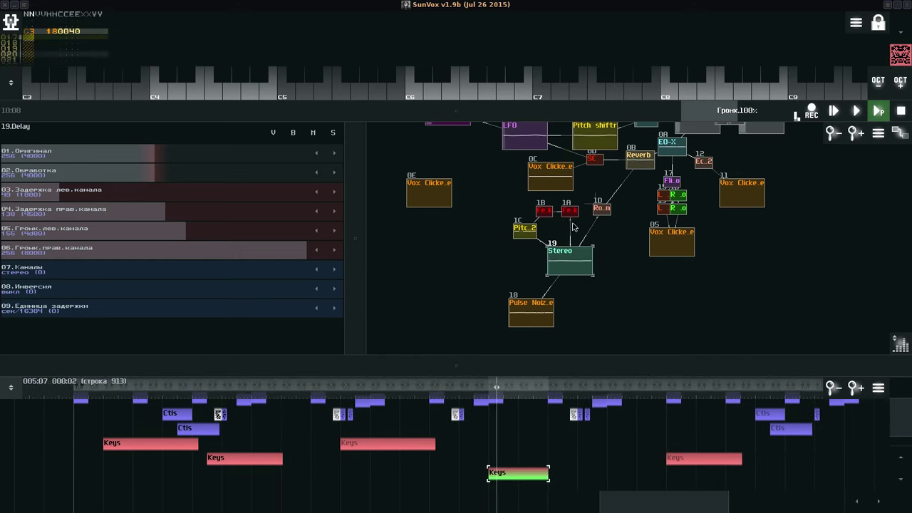
click(599, 213)
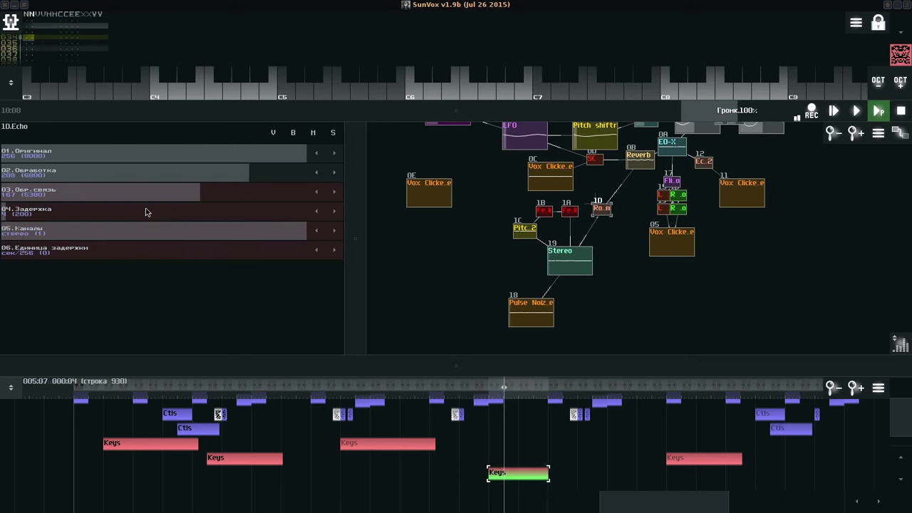
mouse_move(146, 212)
mouse_down()
mouse_move(187, 203)
mouse_move(176, 196)
mouse_move(158, 211)
mouse_up()
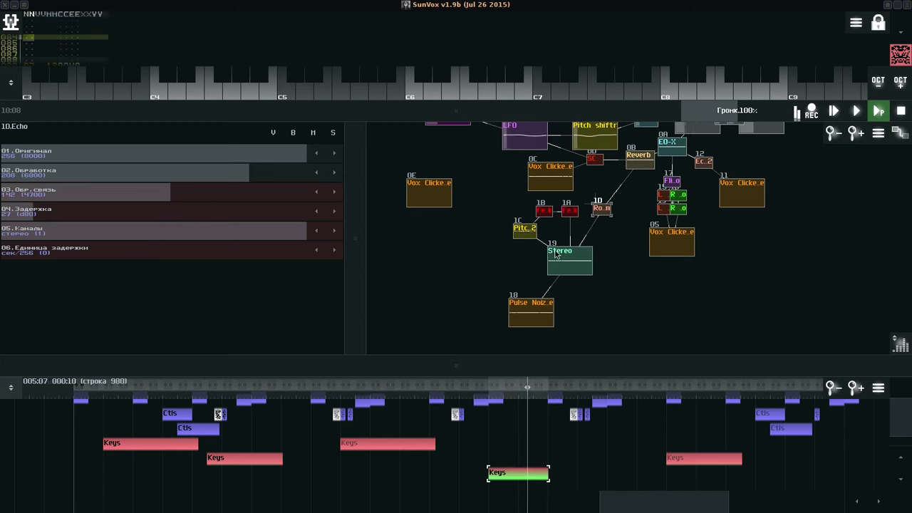
Set the Stereo delay's left delay to 52, right delay to 112 and left volume to 75.
click(578, 262)
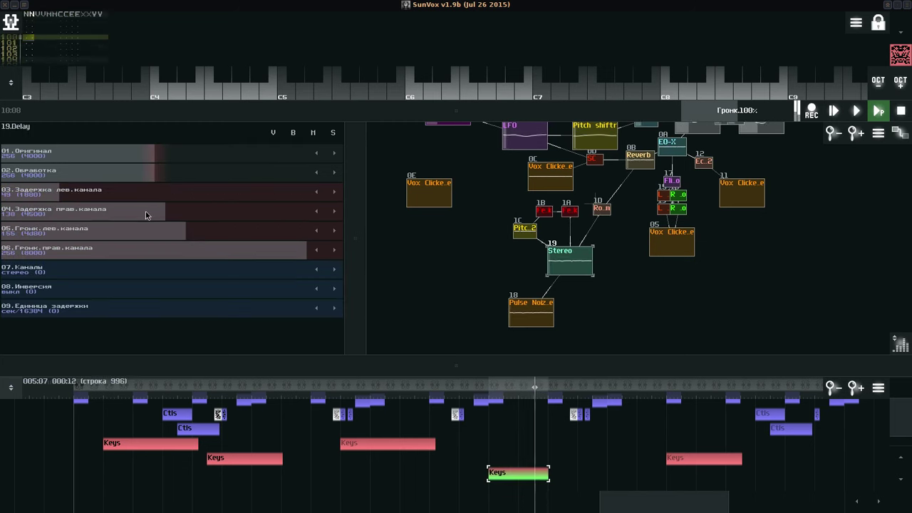
drag(145, 211, 83, 199)
drag(158, 231, 122, 214)
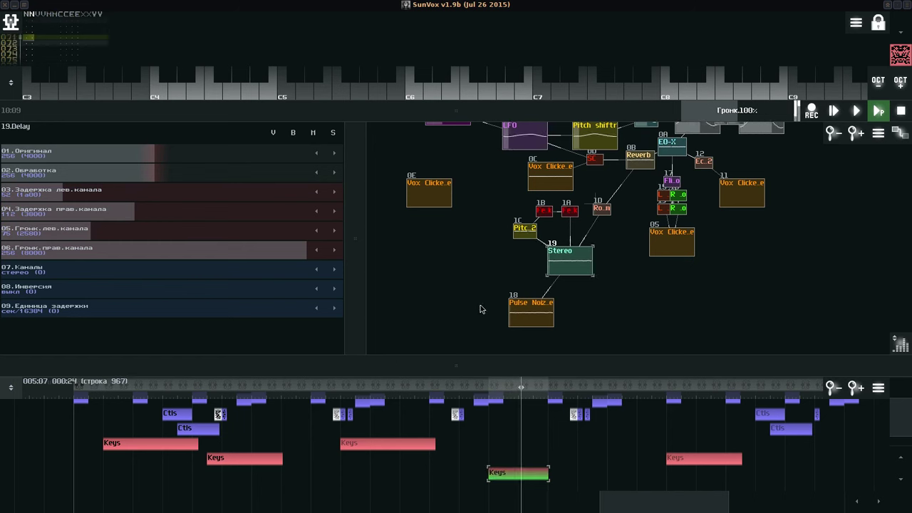
In Pulse Noizze's volume envelope, adjust the middle point, shift the peak slightly later, try a longer tail and restore its end point.
click(529, 317)
click(17, 300)
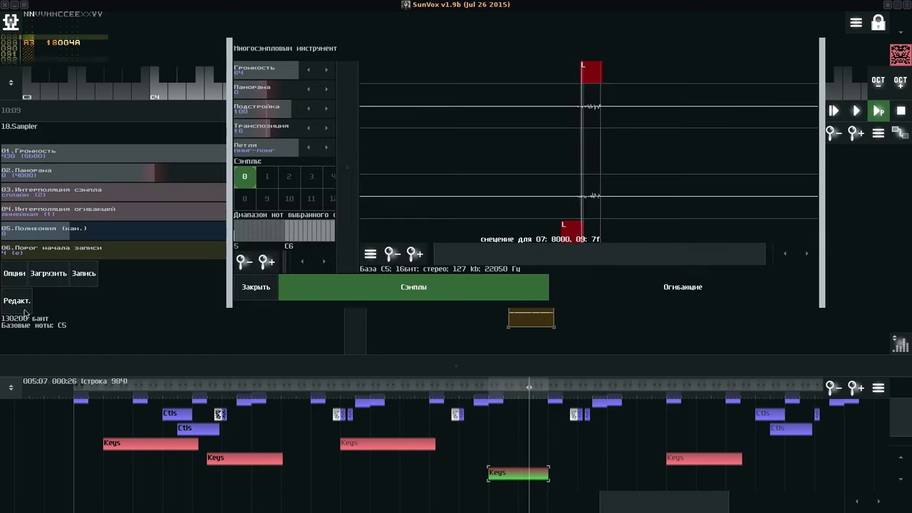
click(593, 290)
drag(478, 212, 474, 207)
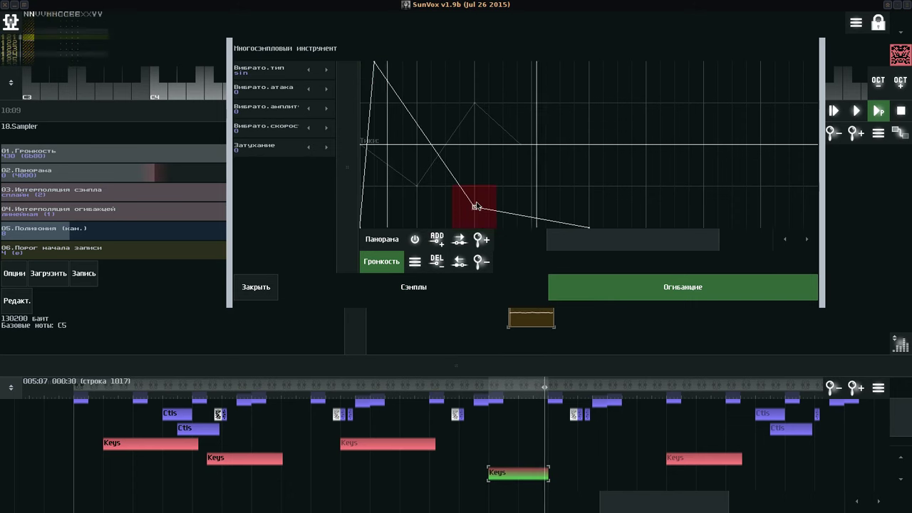
drag(373, 63, 386, 64)
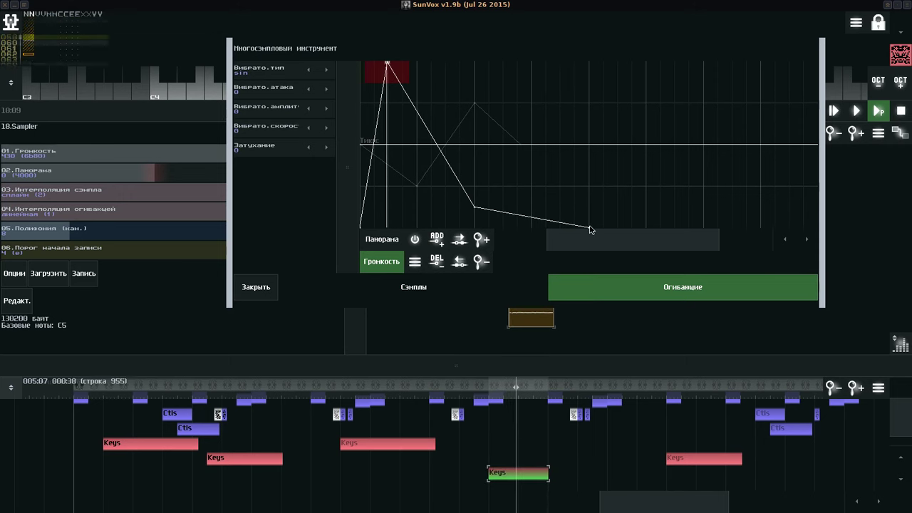
drag(590, 228, 707, 234)
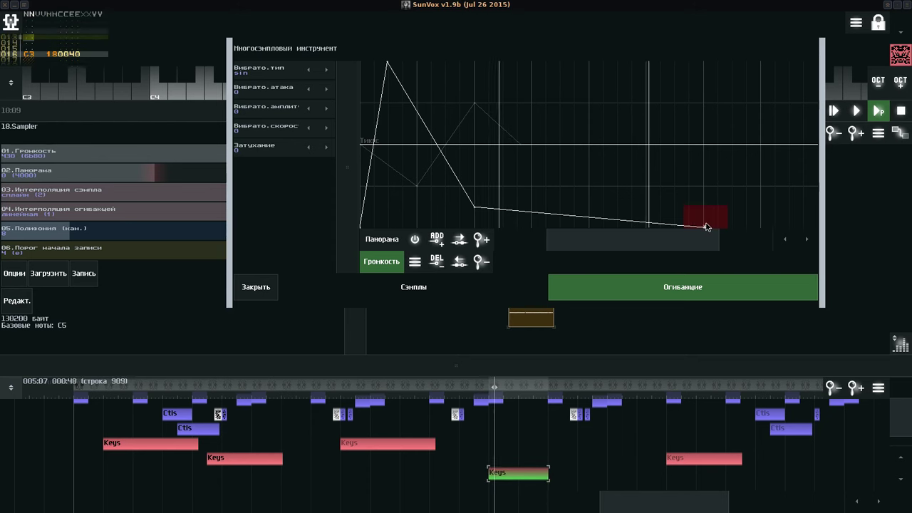
drag(705, 228, 591, 239)
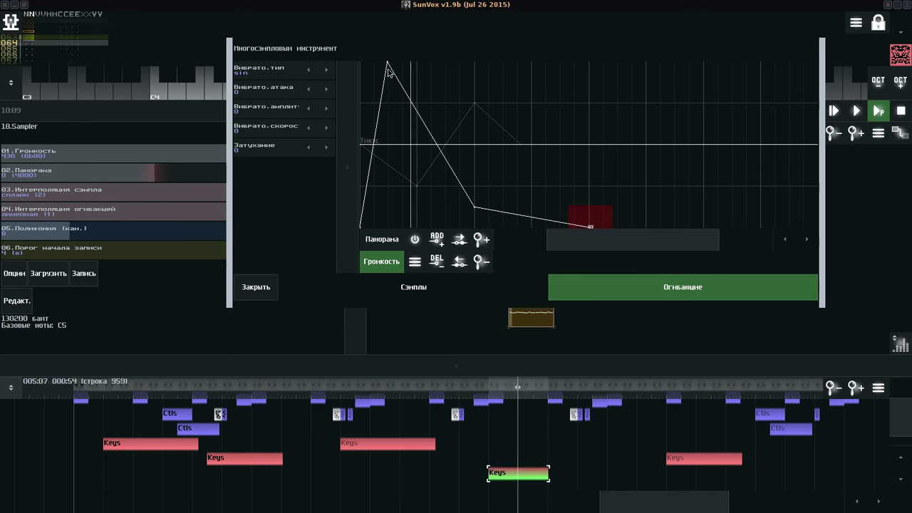
click(256, 287)
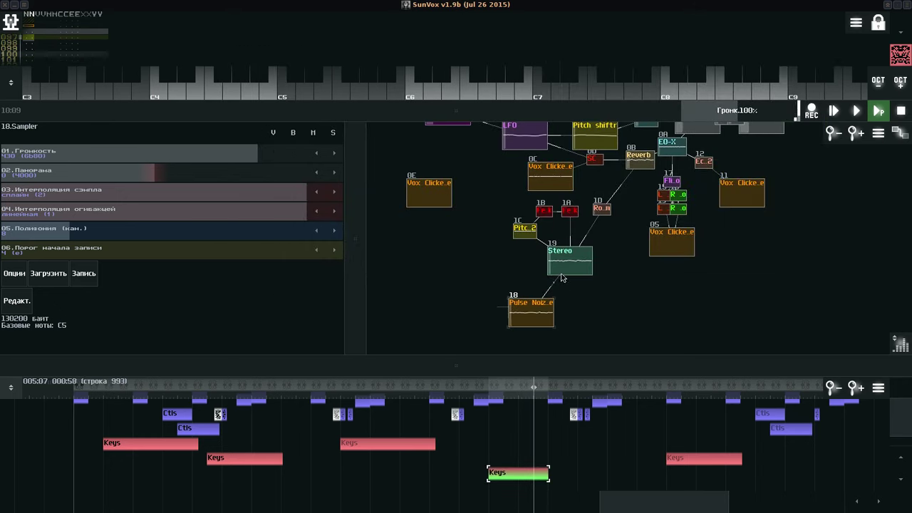
Nudge the Stereo delay and set the connected Pitch shifter's pitch to 442, feedback to 28 and grain size to 195.
drag(567, 269, 575, 272)
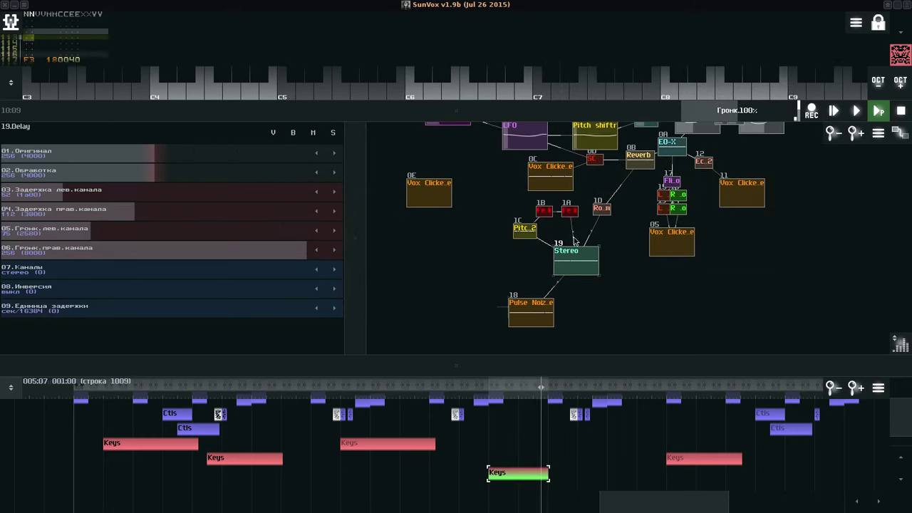
click(525, 232)
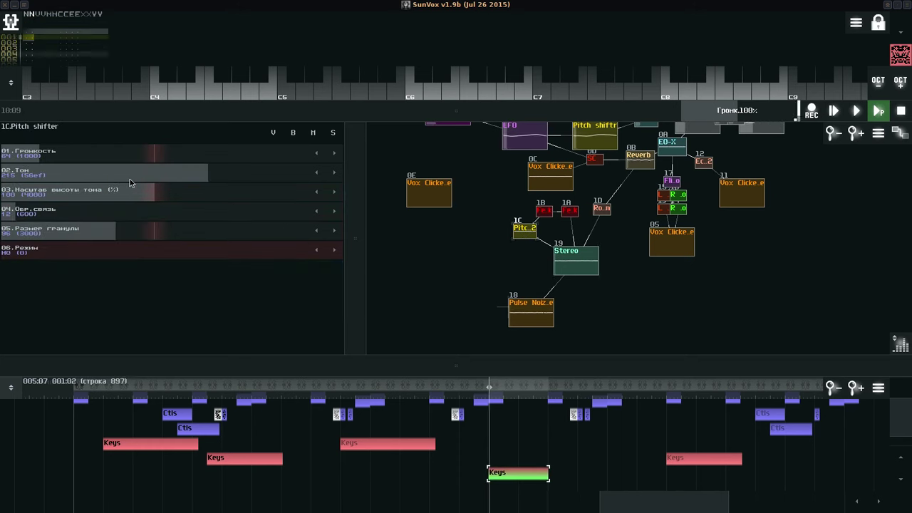
mouse_move(130, 179)
mouse_down()
mouse_move(153, 178)
mouse_move(102, 181)
mouse_move(143, 180)
mouse_up()
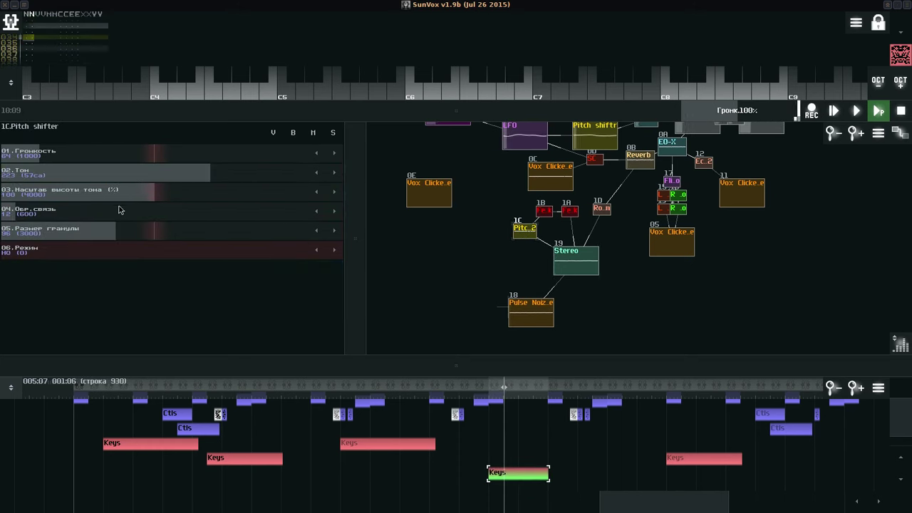
drag(98, 211, 244, 235)
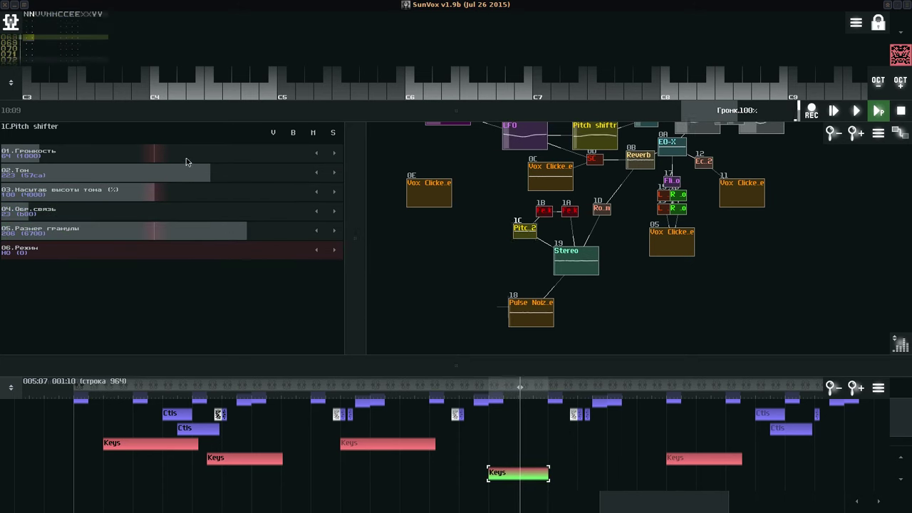
drag(187, 168, 241, 179)
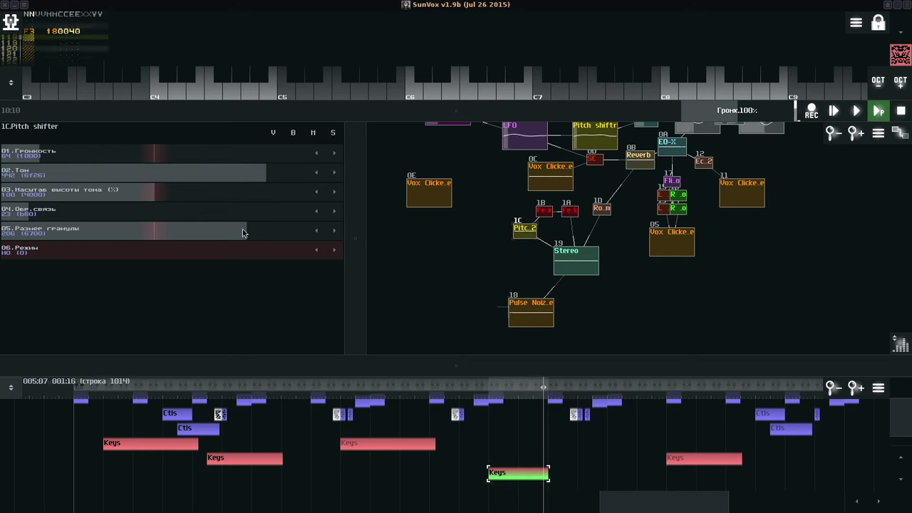
drag(242, 232, 228, 228)
drag(119, 214, 123, 217)
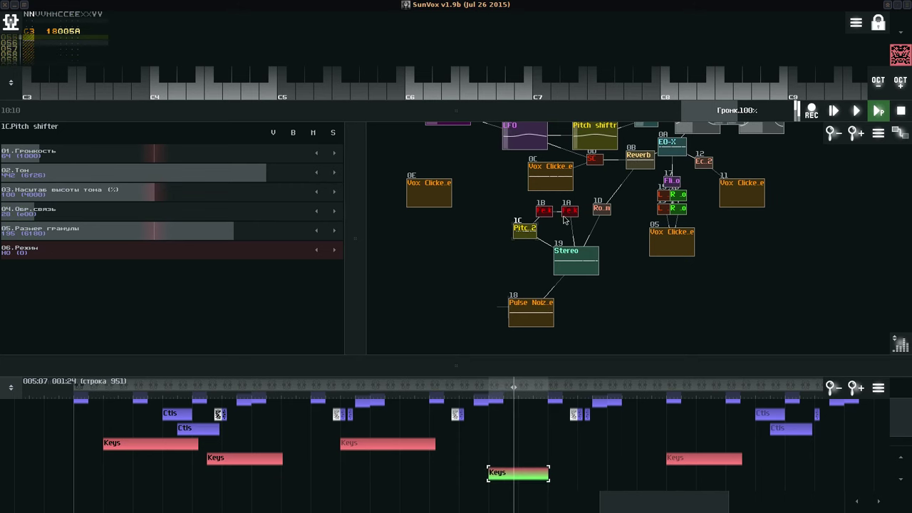
Set the Room echo's delay to 193, wet level to 201 and feedback to 79.
click(606, 212)
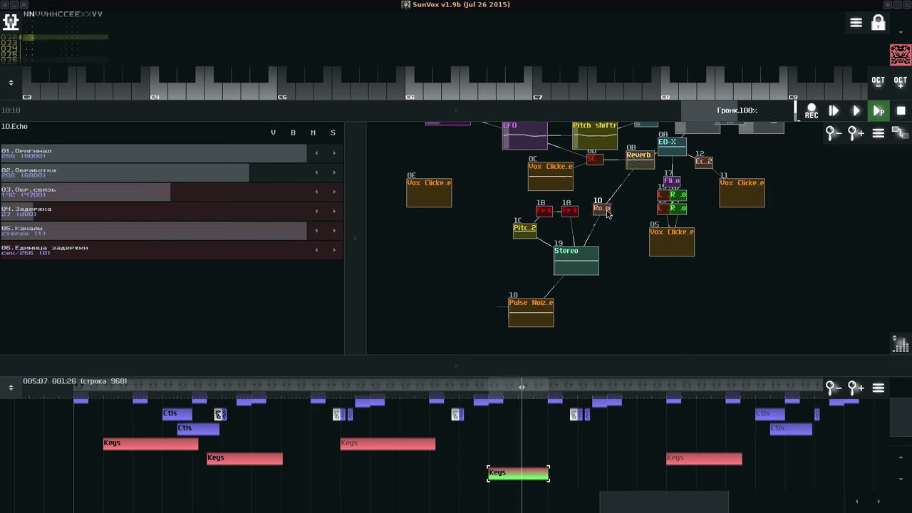
mouse_move(103, 210)
mouse_down()
mouse_move(86, 206)
mouse_move(93, 211)
mouse_up()
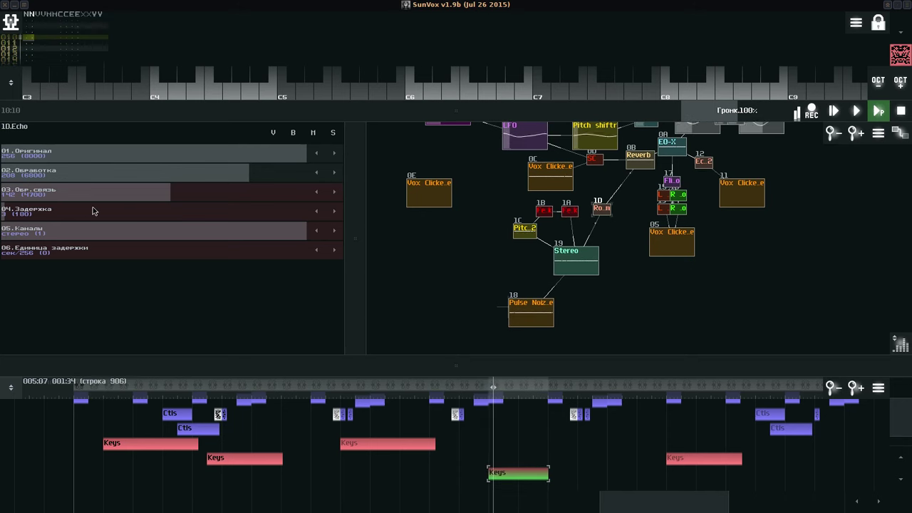
drag(93, 210, 311, 214)
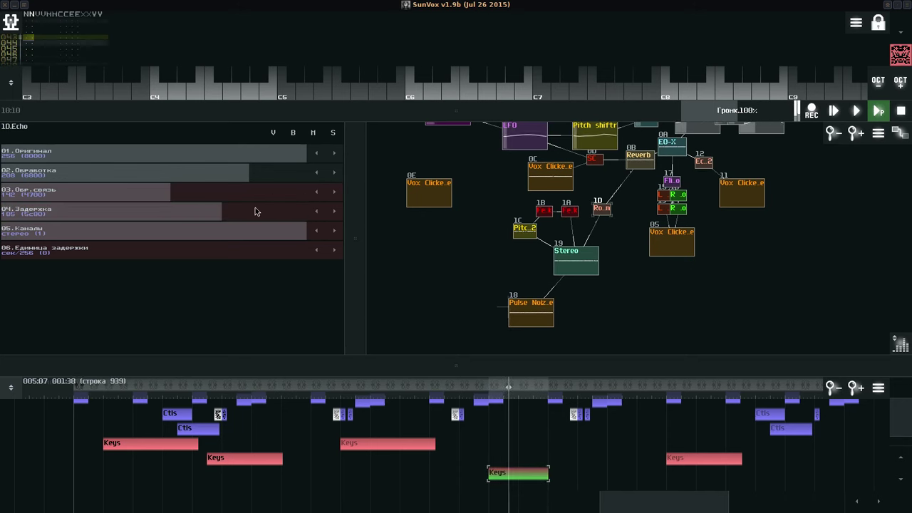
drag(255, 212, 265, 211)
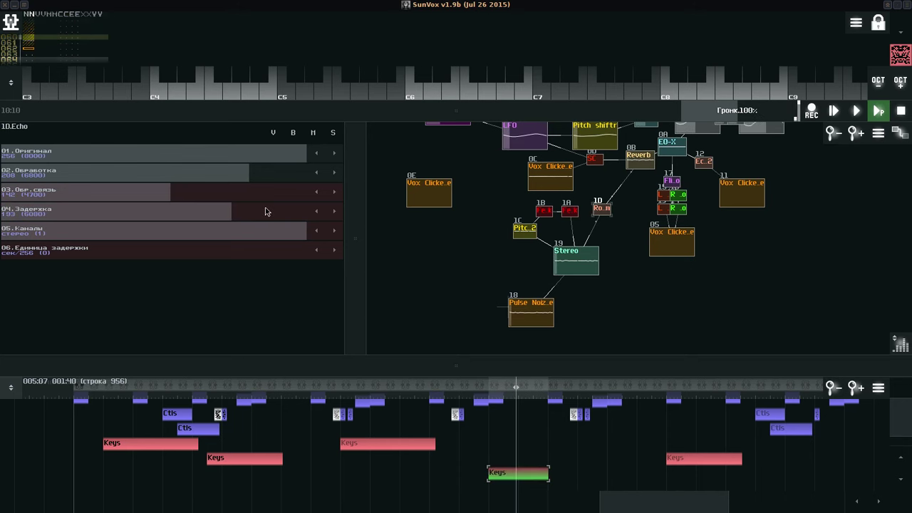
drag(247, 177, 240, 176)
drag(169, 197, 102, 196)
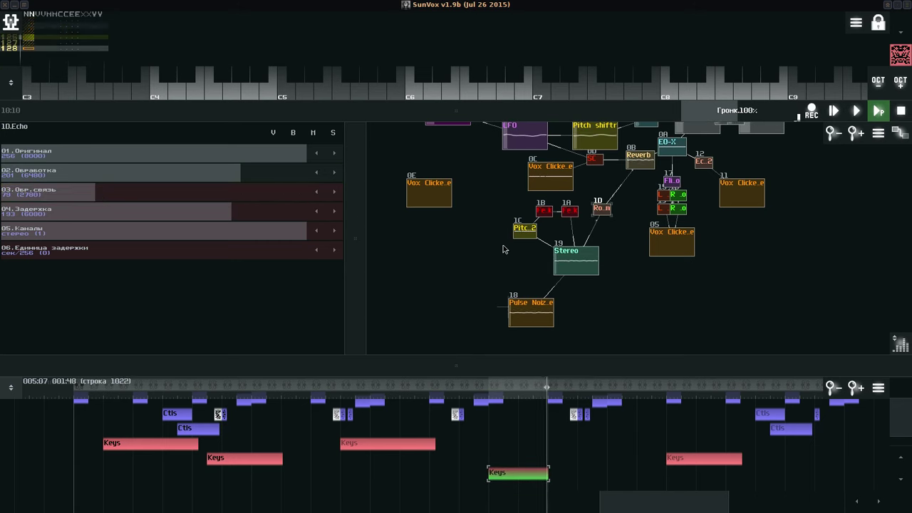
Try the Stereo delay with its left volume at 23, left delay at 164 and right delay at 18.
click(580, 271)
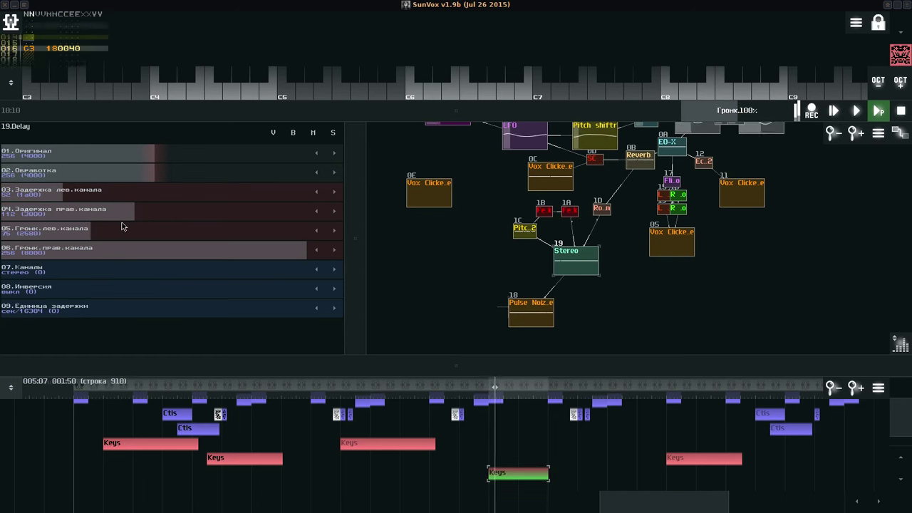
drag(118, 200, 111, 198)
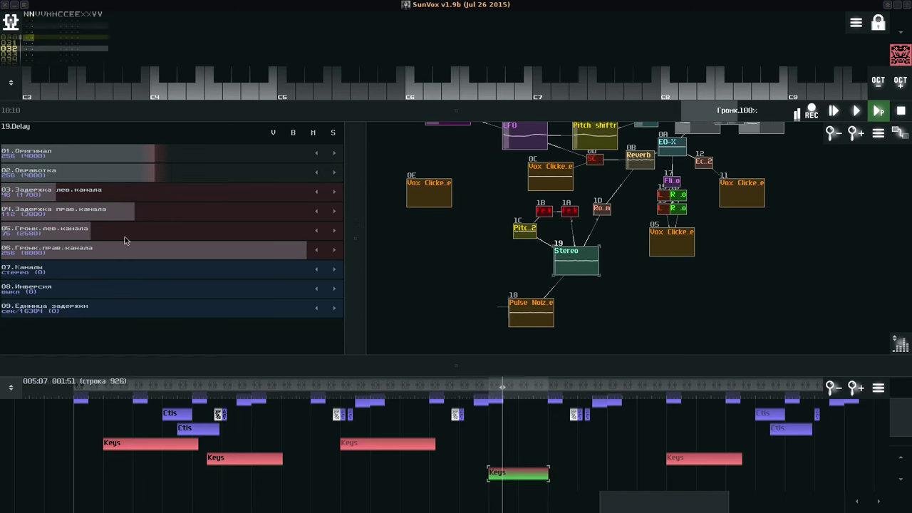
drag(130, 232, 39, 233)
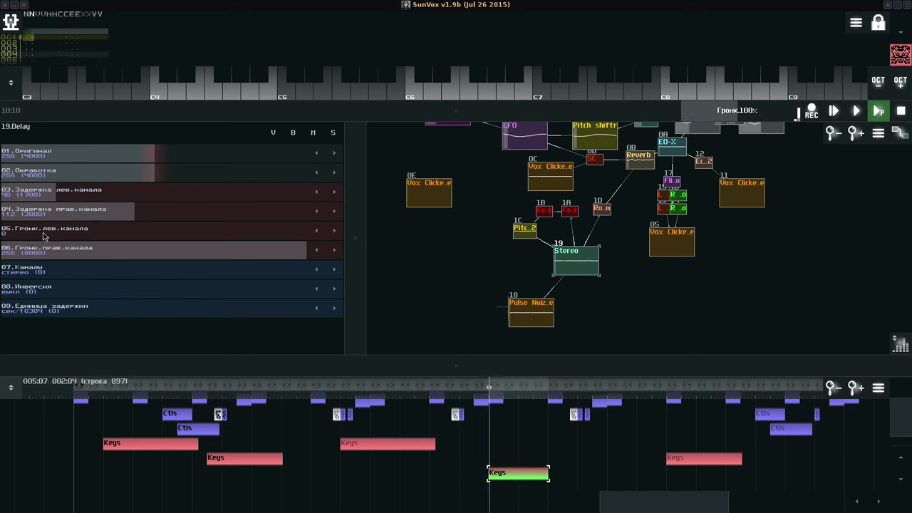
drag(43, 237, 73, 238)
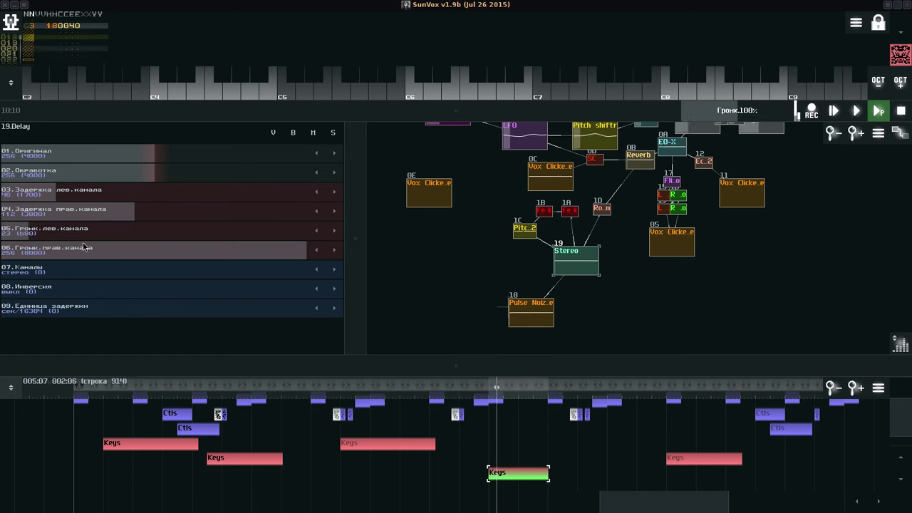
click(104, 250)
drag(66, 204, 31, 214)
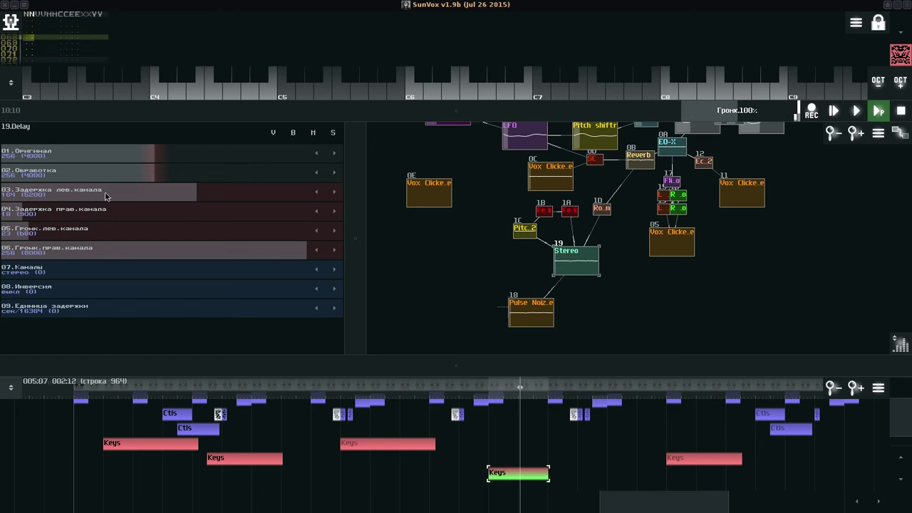
Set the Stereo delay's left delay to 28, right delay to 157 and left volume to 27.
drag(105, 196, 175, 190)
click(122, 211)
drag(104, 230, 142, 228)
drag(90, 212, 130, 222)
click(231, 189)
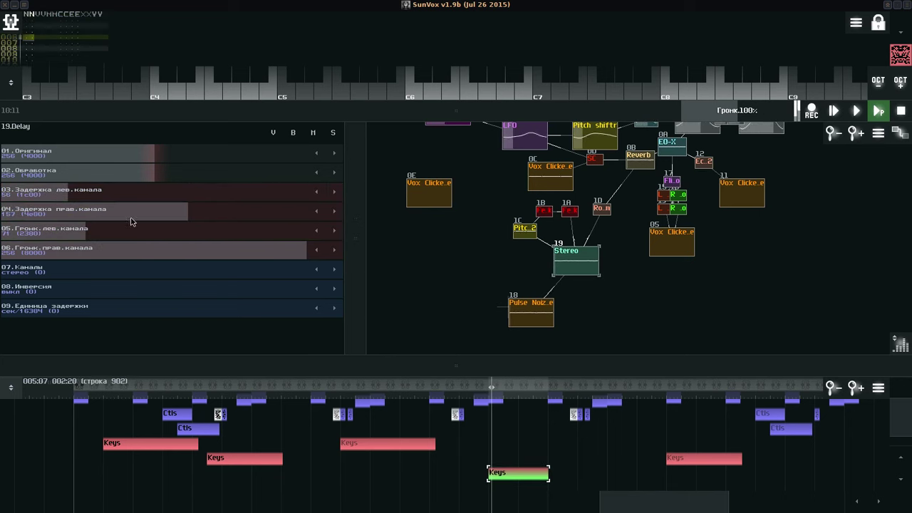
click(131, 224)
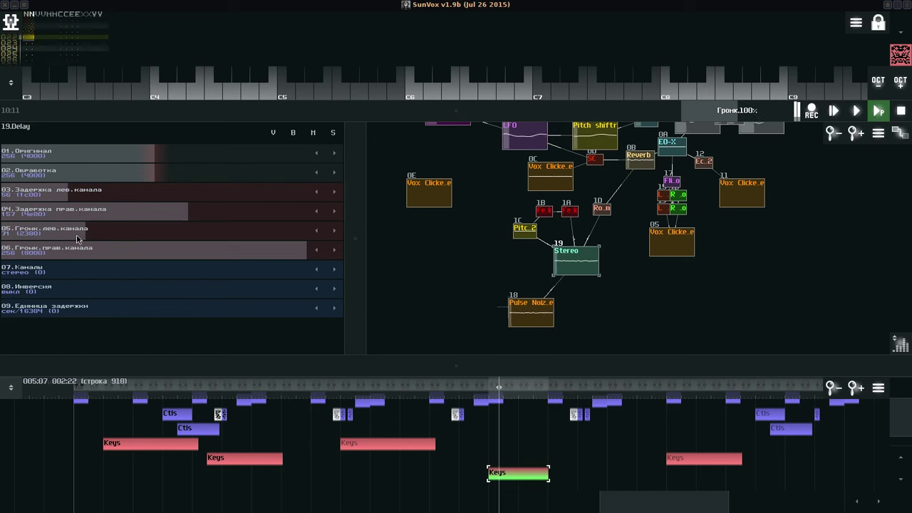
drag(77, 239, 34, 237)
drag(57, 189, 36, 186)
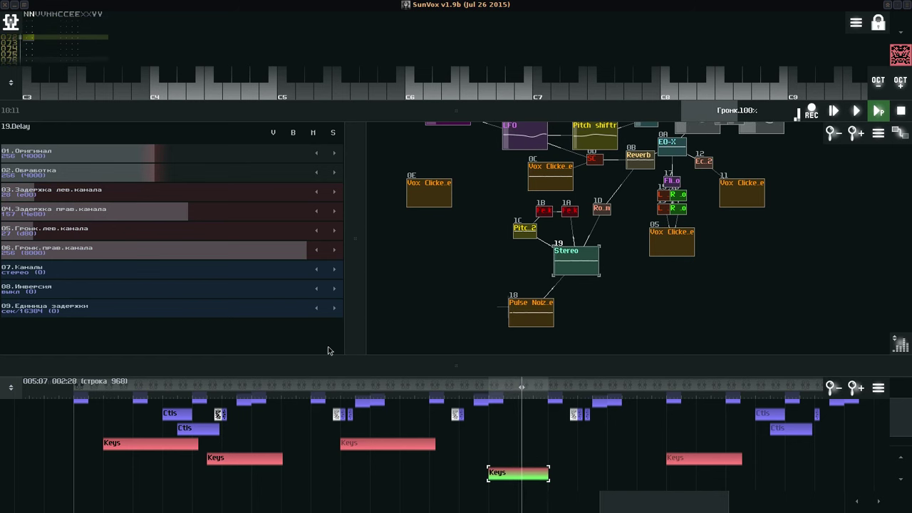
Enlarge the timeline area and play the whole track from its beginning.
drag(140, 367, 153, 280)
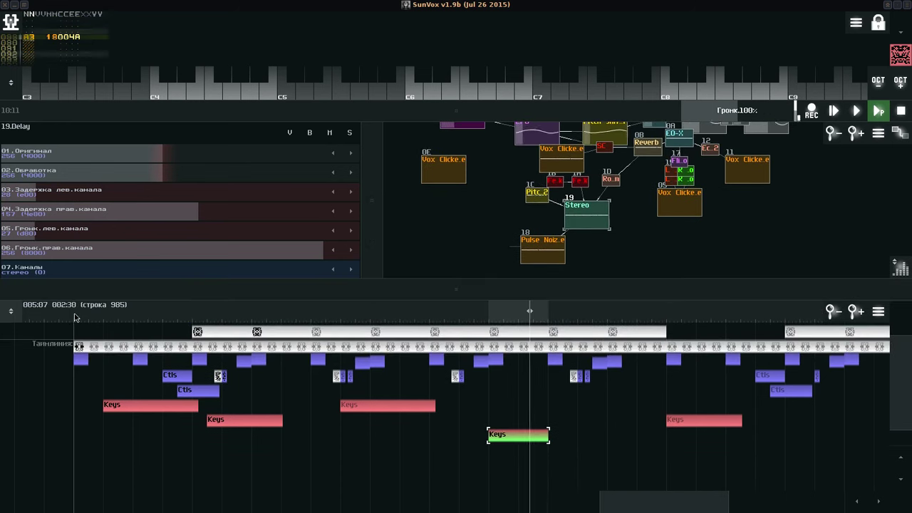
click(73, 318)
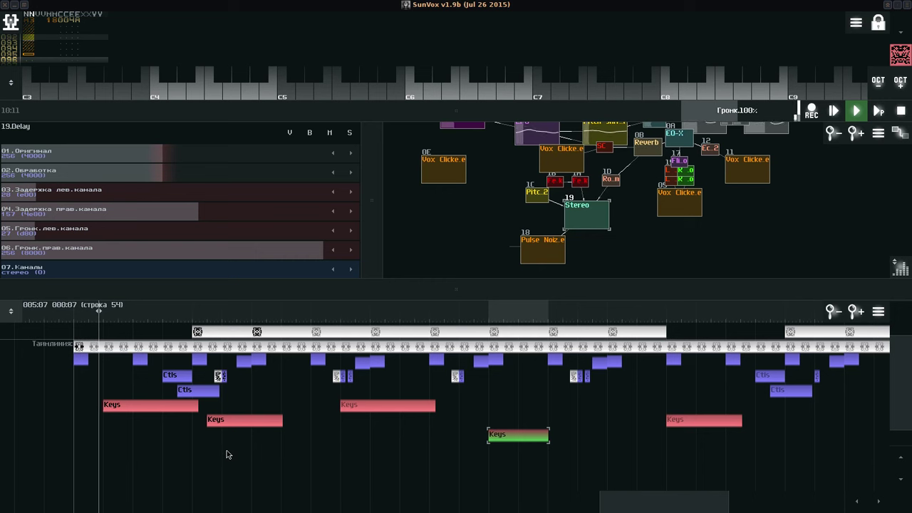
drag(227, 451, 185, 476)
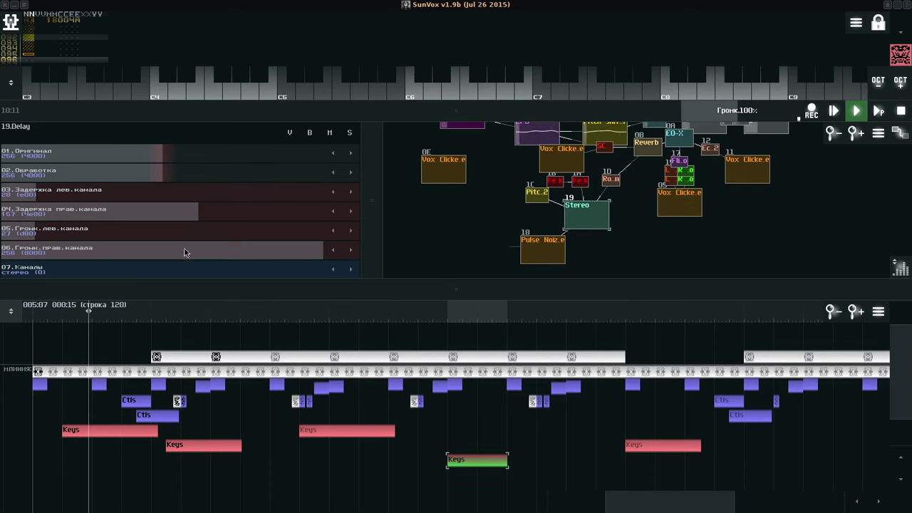
Save the project, overwriting 2015-11-23.sunvox.
click(11, 21)
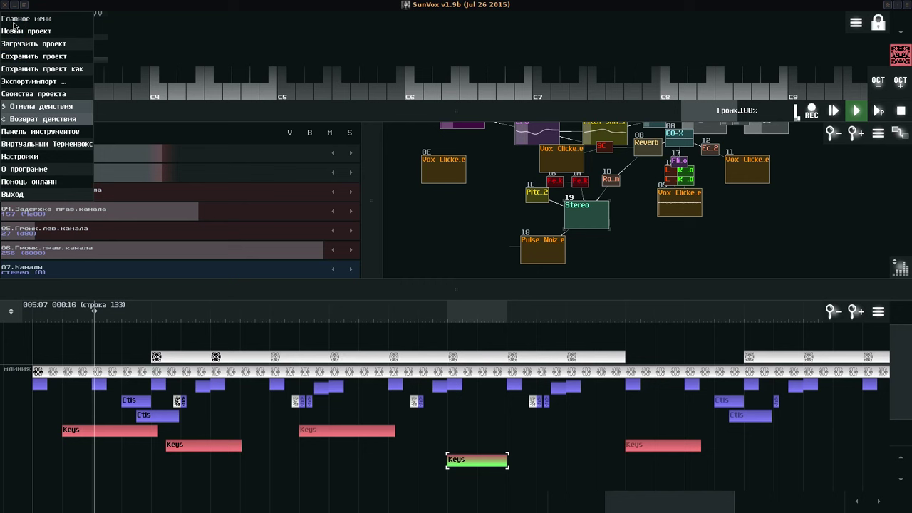
click(29, 55)
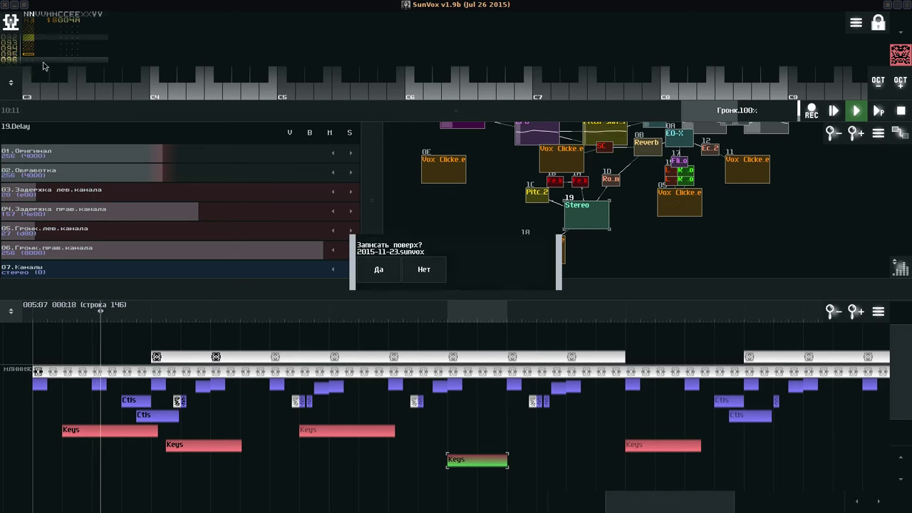
click(378, 271)
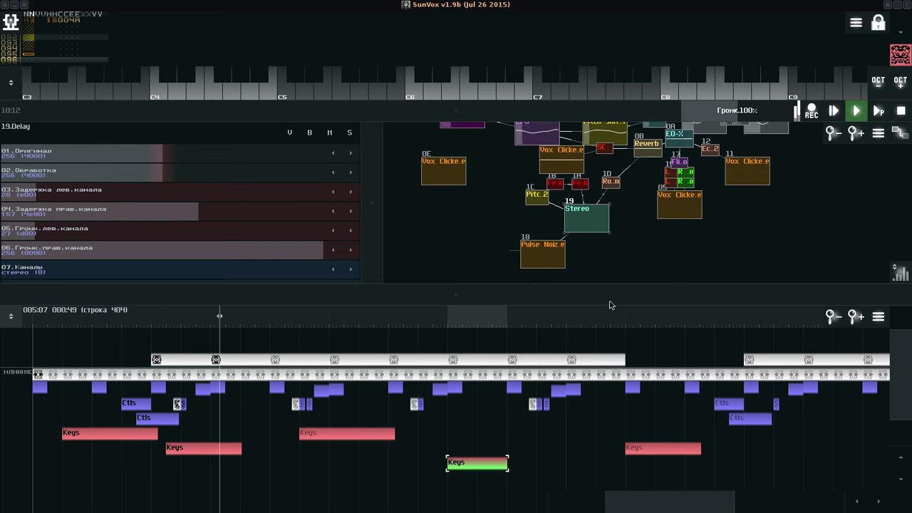
Replay the passage around the new Keys pattern and lower Pulse Noizze's volume to 142, ending slightly above that.
click(542, 255)
drag(322, 294, 346, 313)
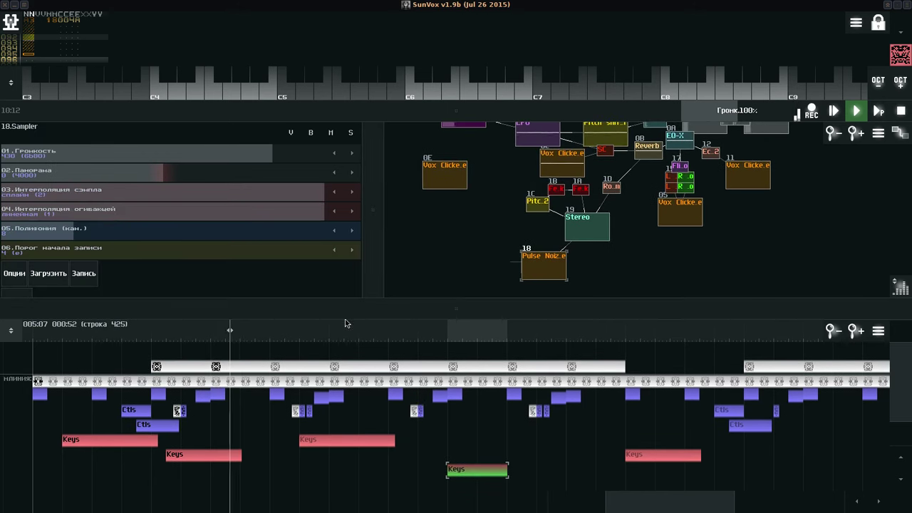
click(416, 330)
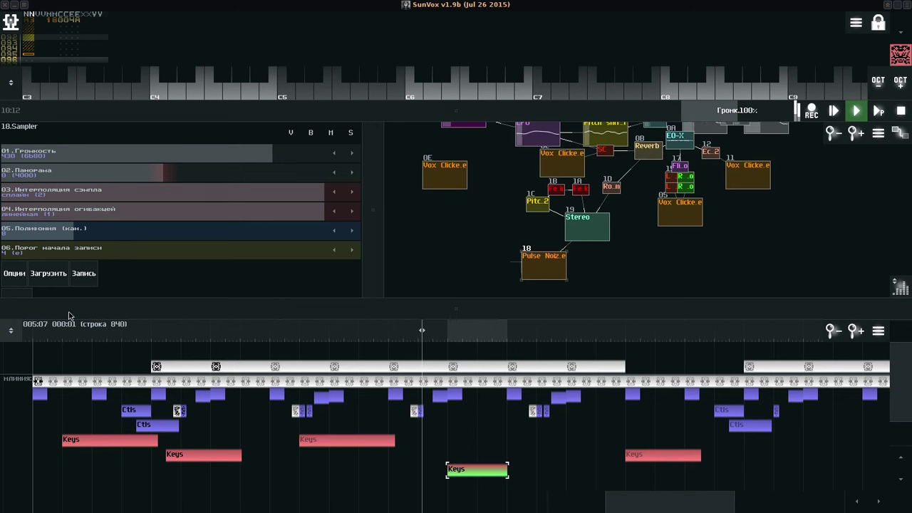
drag(57, 312, 63, 345)
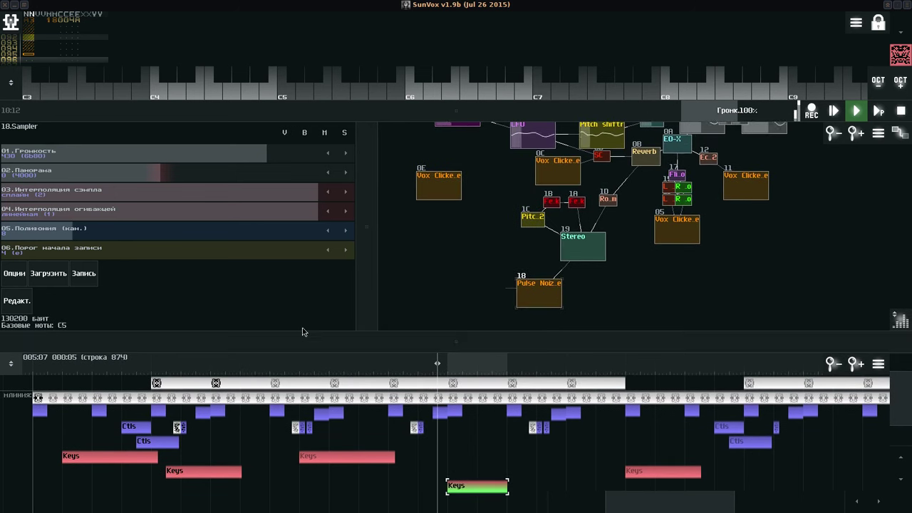
drag(309, 342, 308, 334)
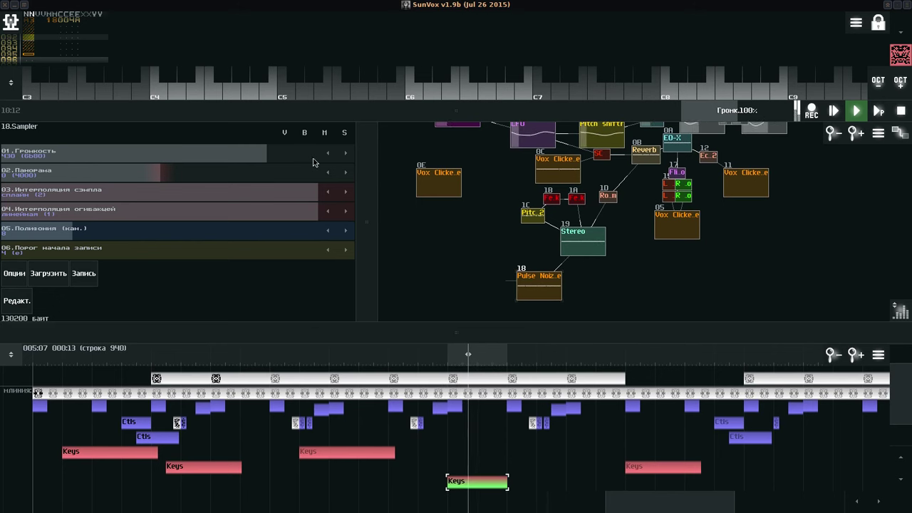
drag(260, 153, 89, 156)
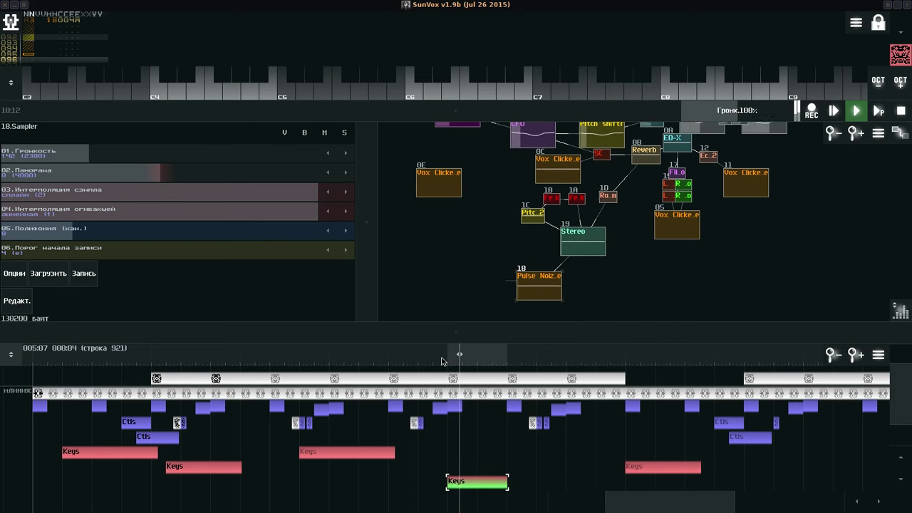
drag(100, 154, 114, 154)
Nudge the Room echo and set the Stereo delay's left volume to 56, dry level to 449 and wet level to 231.
drag(609, 202, 615, 208)
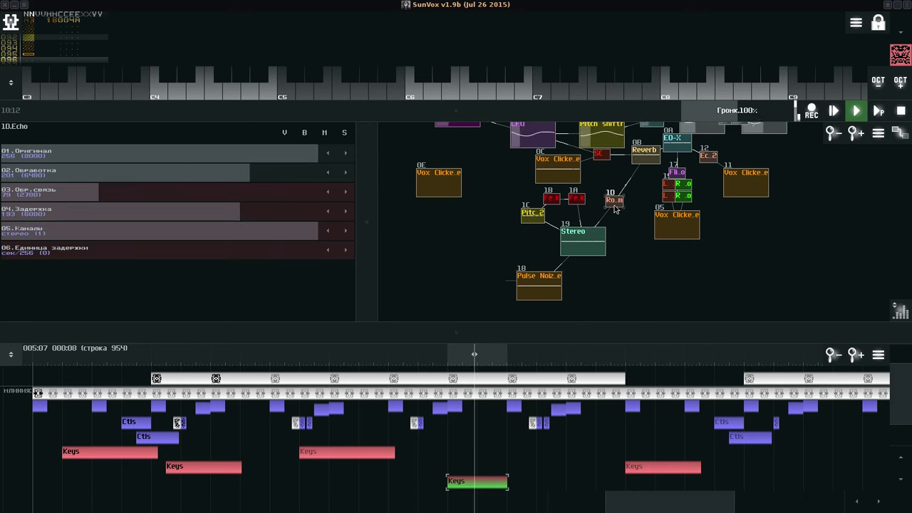
click(590, 248)
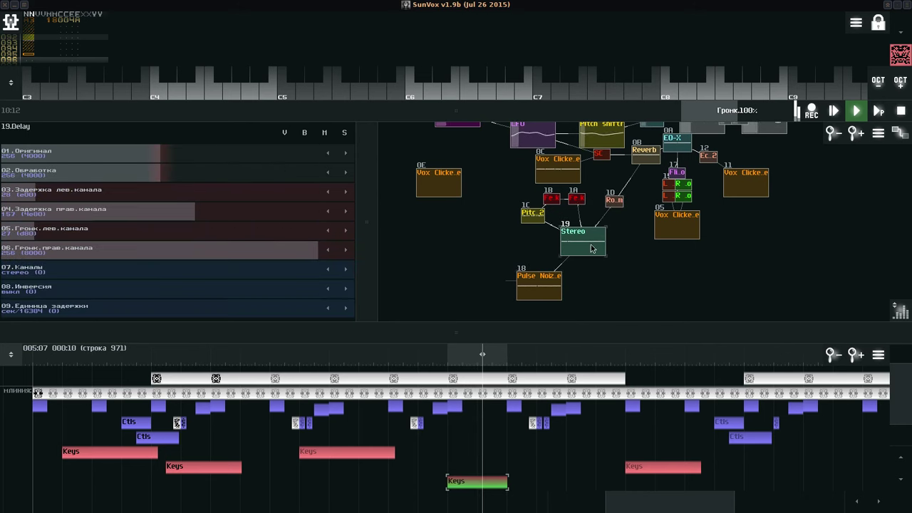
drag(129, 233, 146, 233)
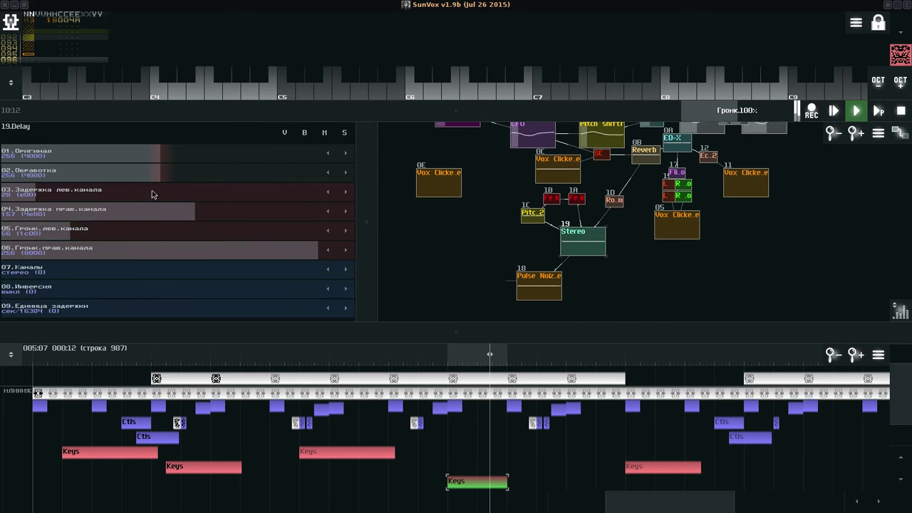
drag(182, 173, 246, 150)
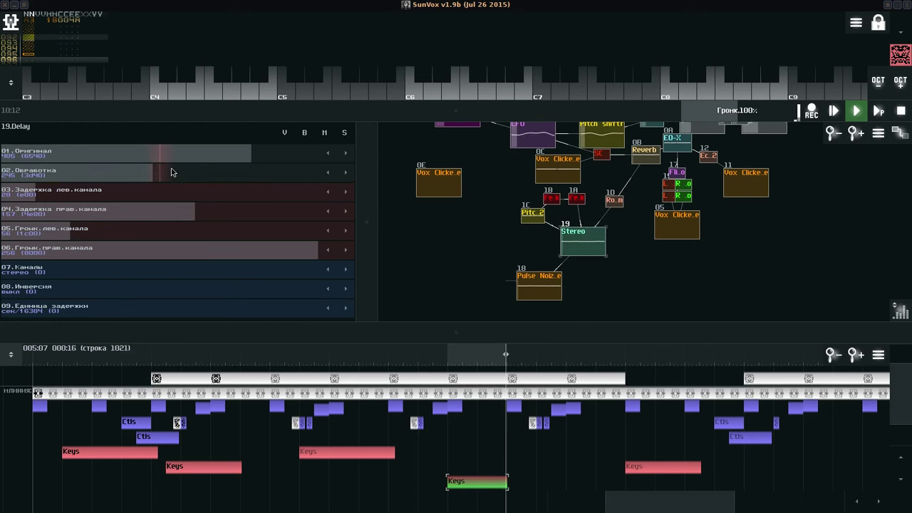
drag(184, 171, 164, 171)
drag(213, 151, 232, 154)
drag(166, 171, 212, 164)
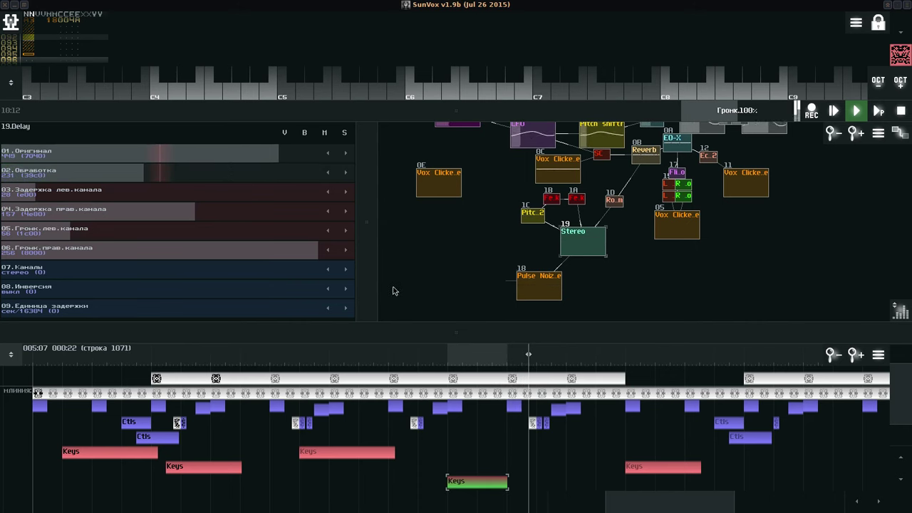
Enlarge the timeline area and place a linked copy of the newest Keys pattern on the same row, beneath the end of the last Keys pattern.
drag(397, 326, 398, 244)
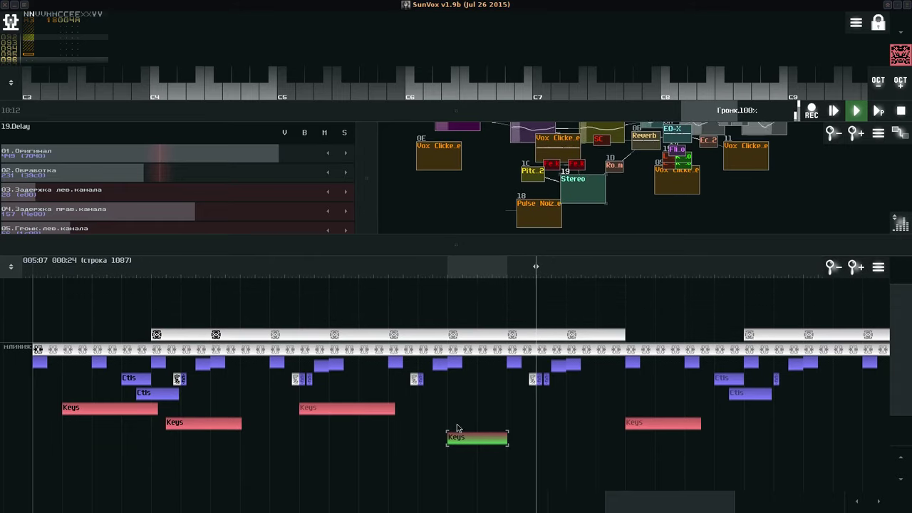
drag(464, 437, 698, 439)
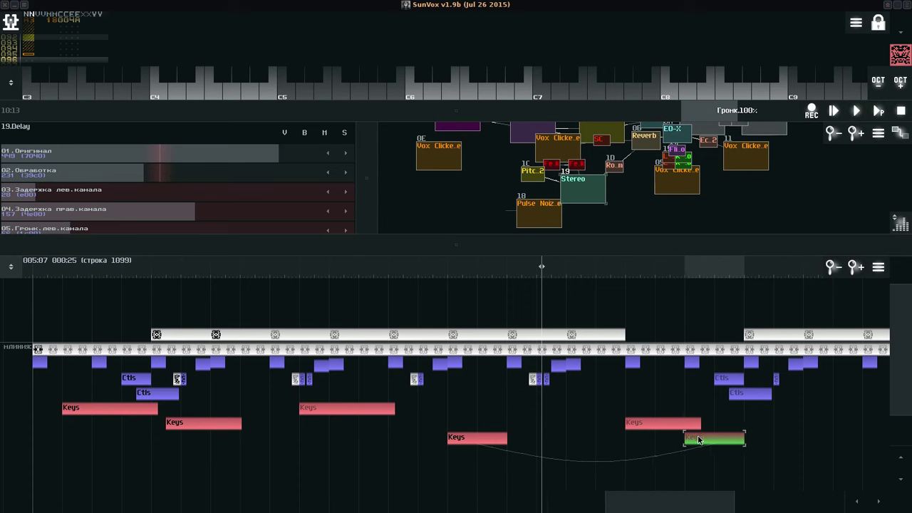
Play the track from its beginning through the copied Keys pattern, stop playback and return to line 0.
click(610, 265)
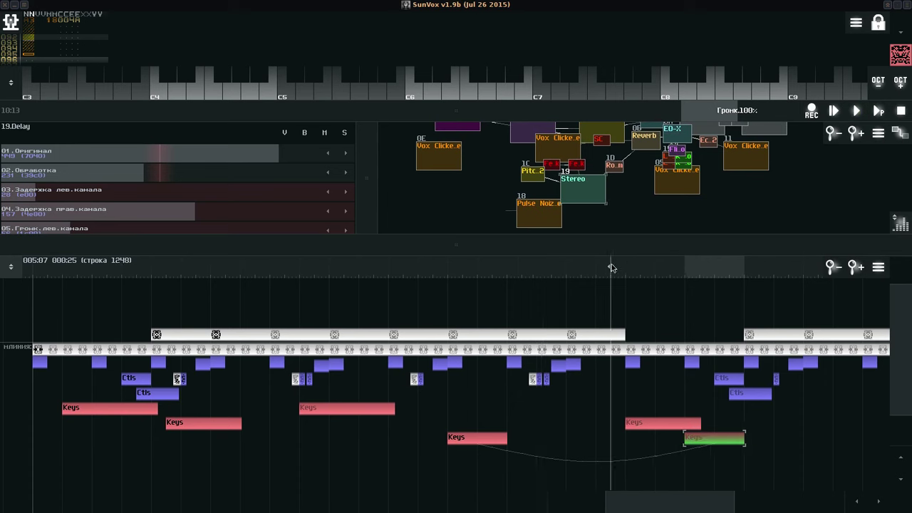
key(Return)
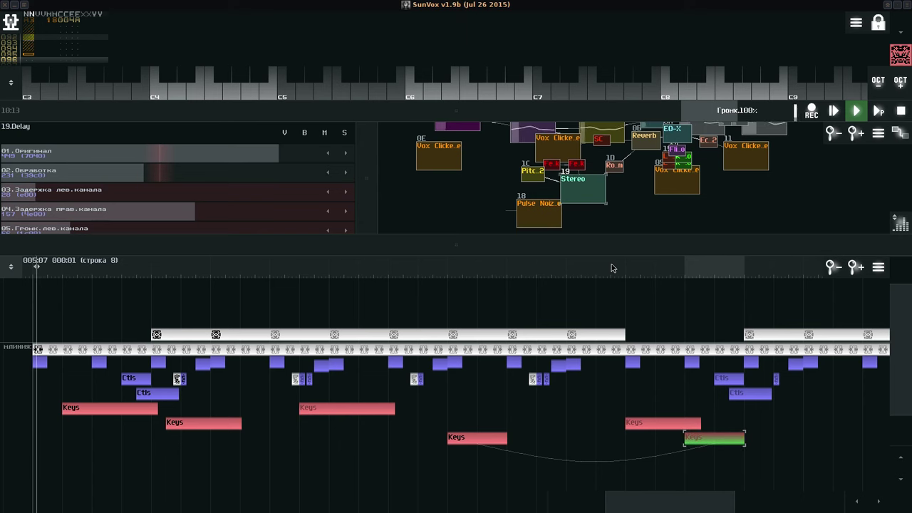
key(space)
click(611, 266)
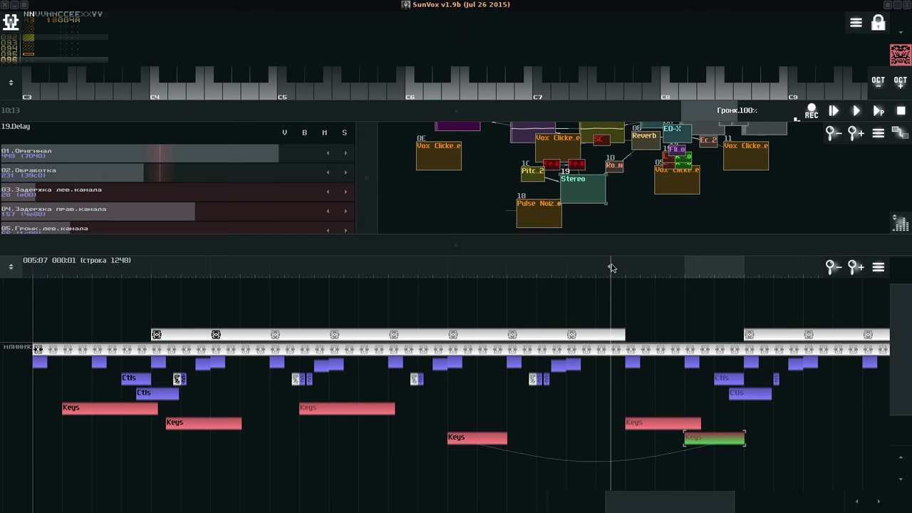
key(Return)
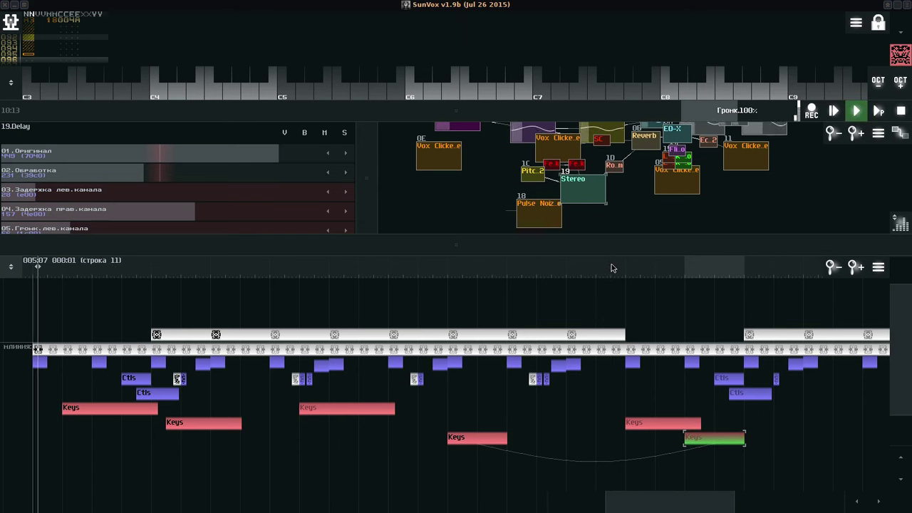
click(612, 265)
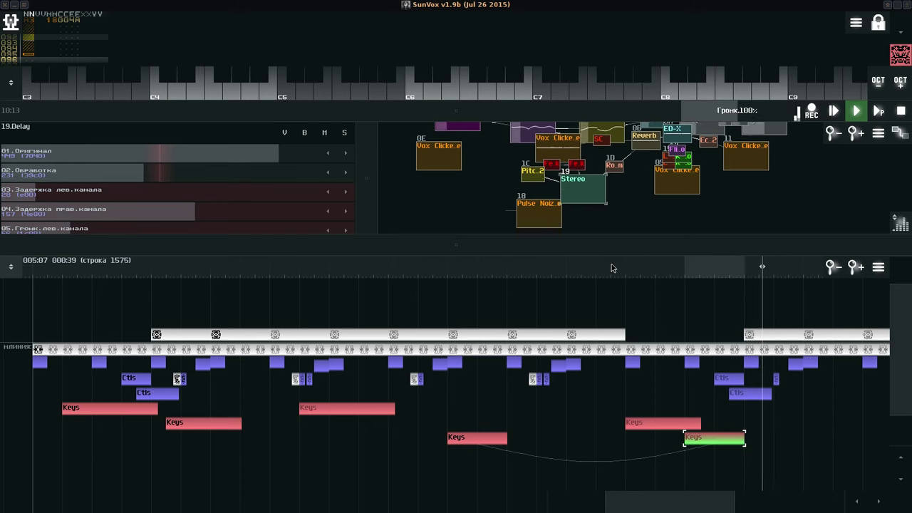
click(900, 112)
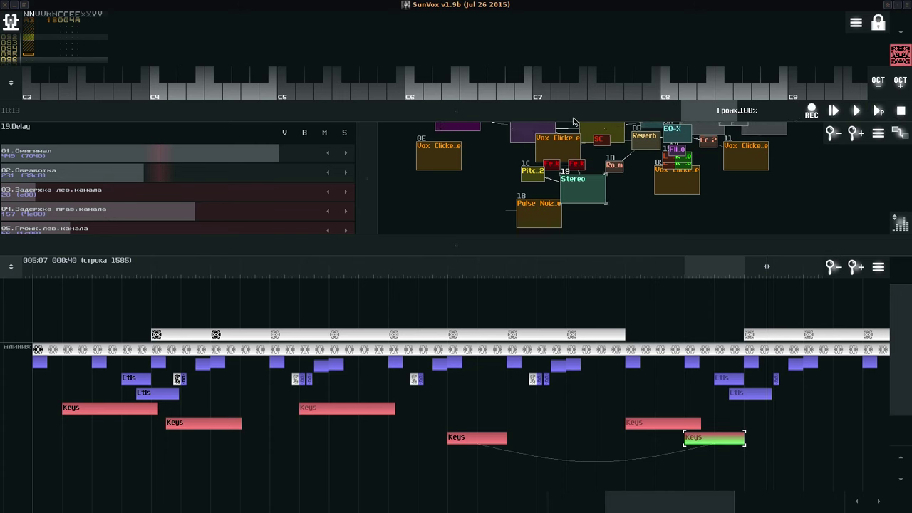
key(space)
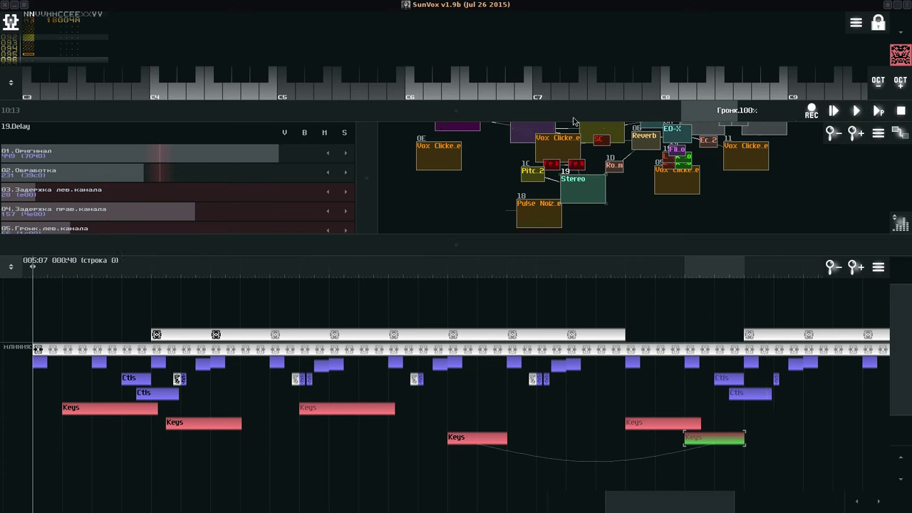
Save the project under its existing file name, 2015-11-23.sunvox.
click(10, 22)
click(28, 58)
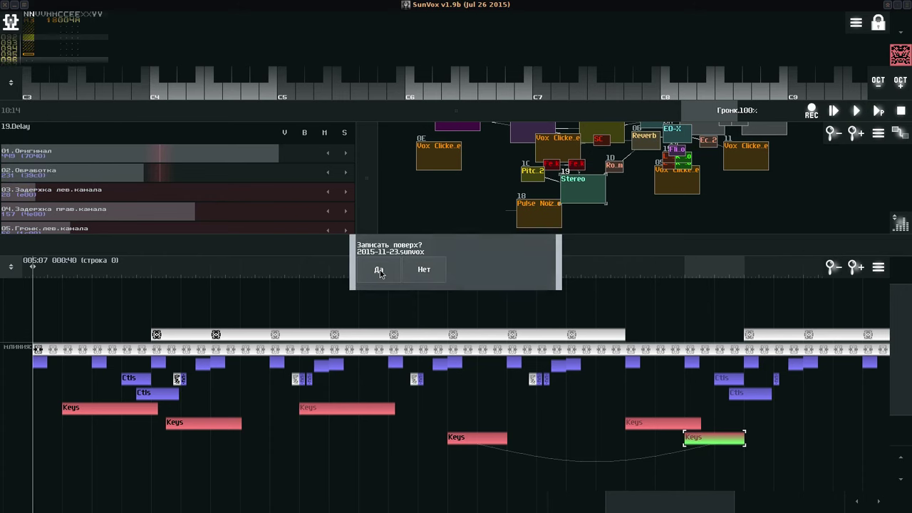